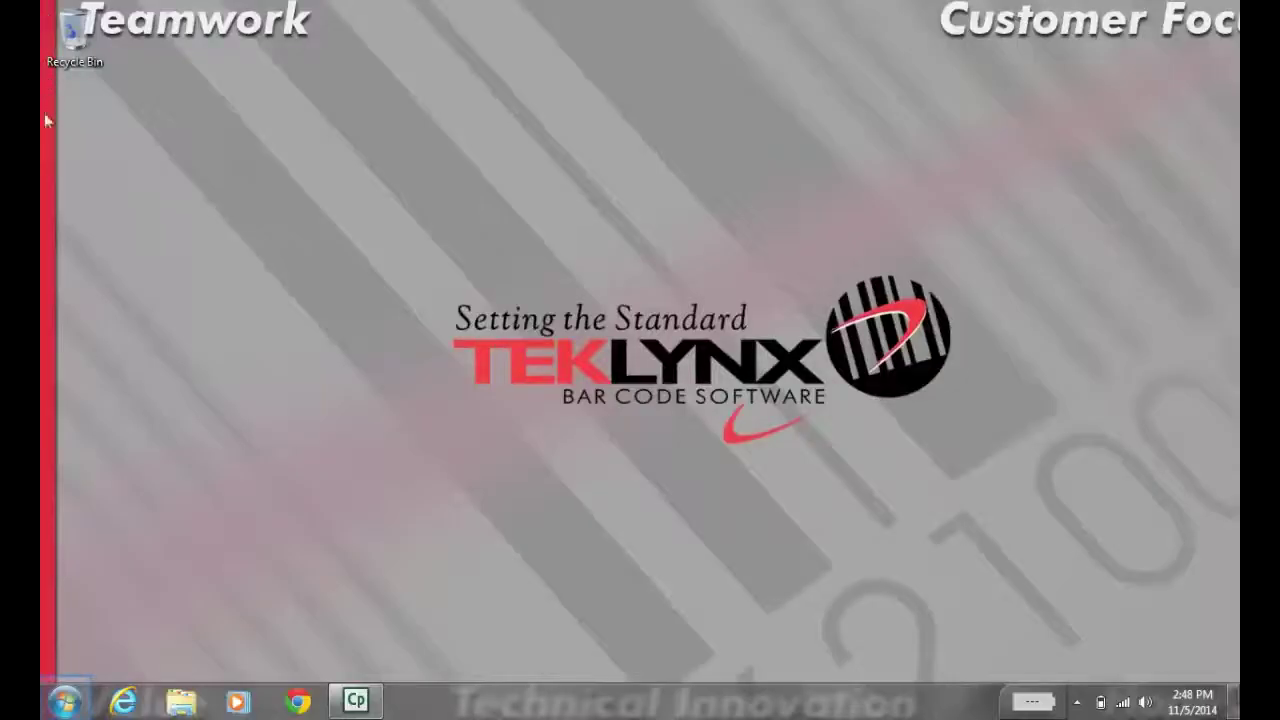
Launch the TEKLYNX Network Toolbar from TEKLYNX Network Utilities and open its License Service Controller
click(52, 706)
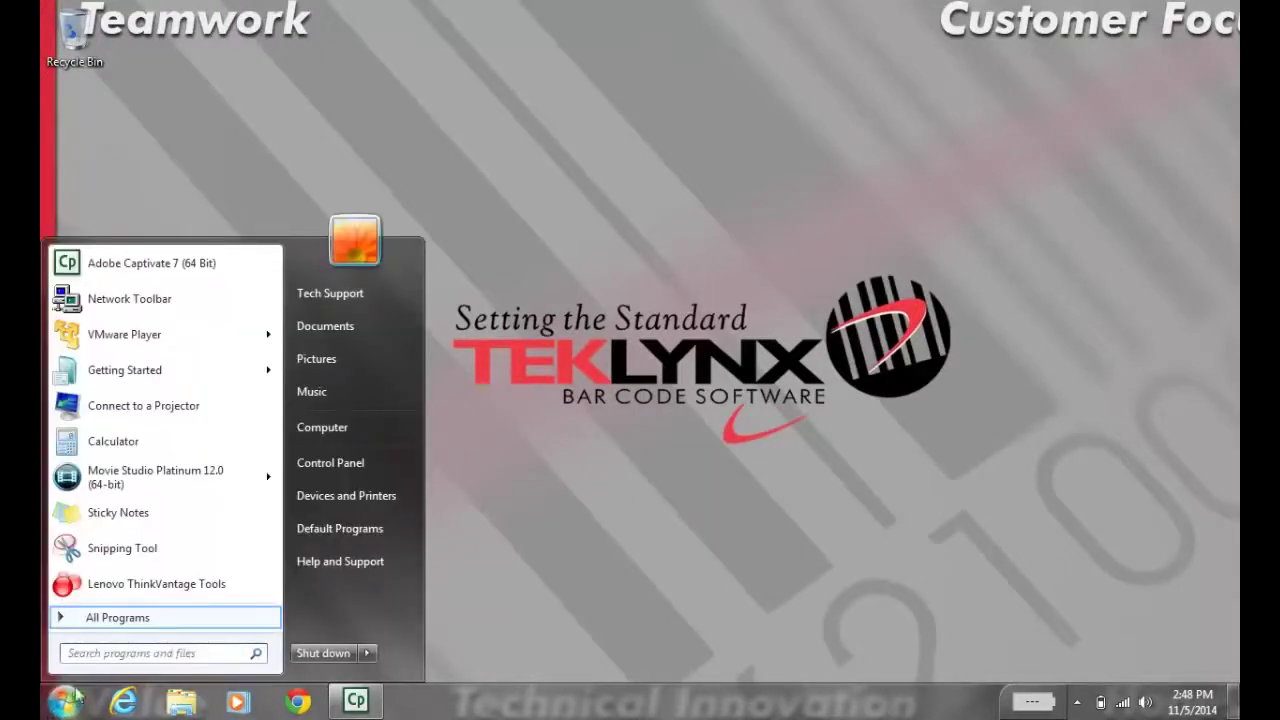
click(88, 621)
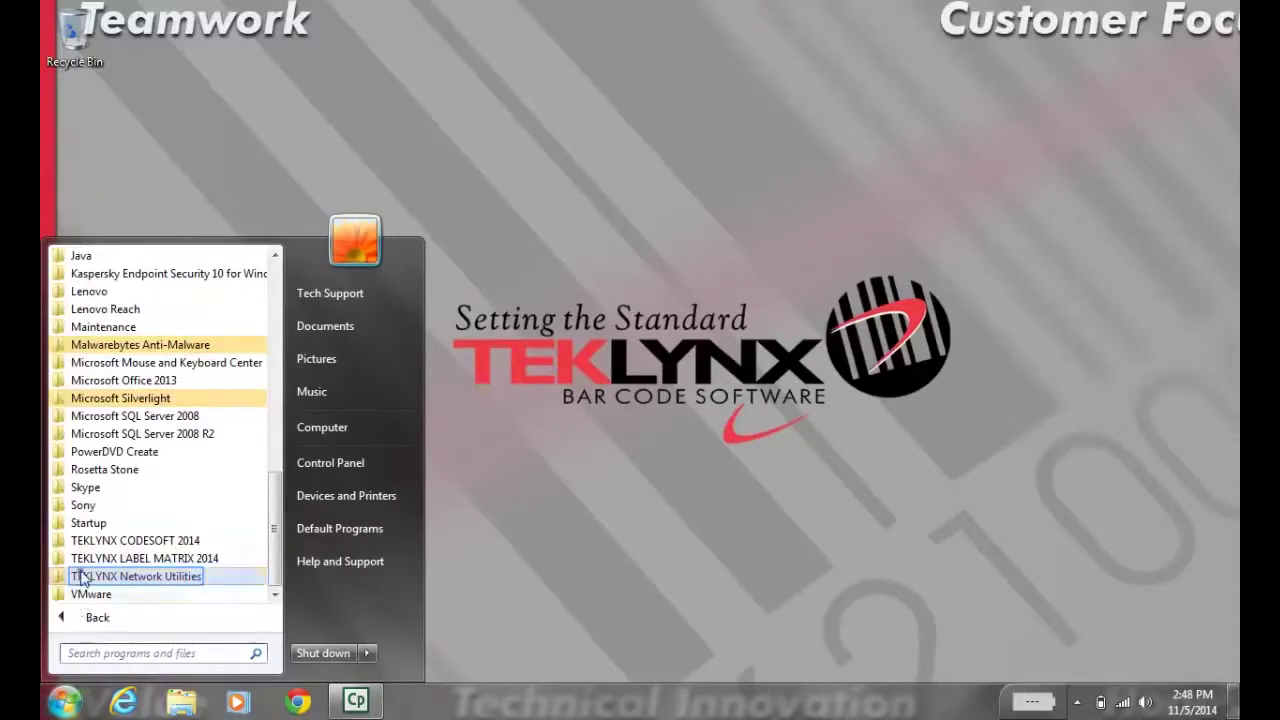
click(82, 579)
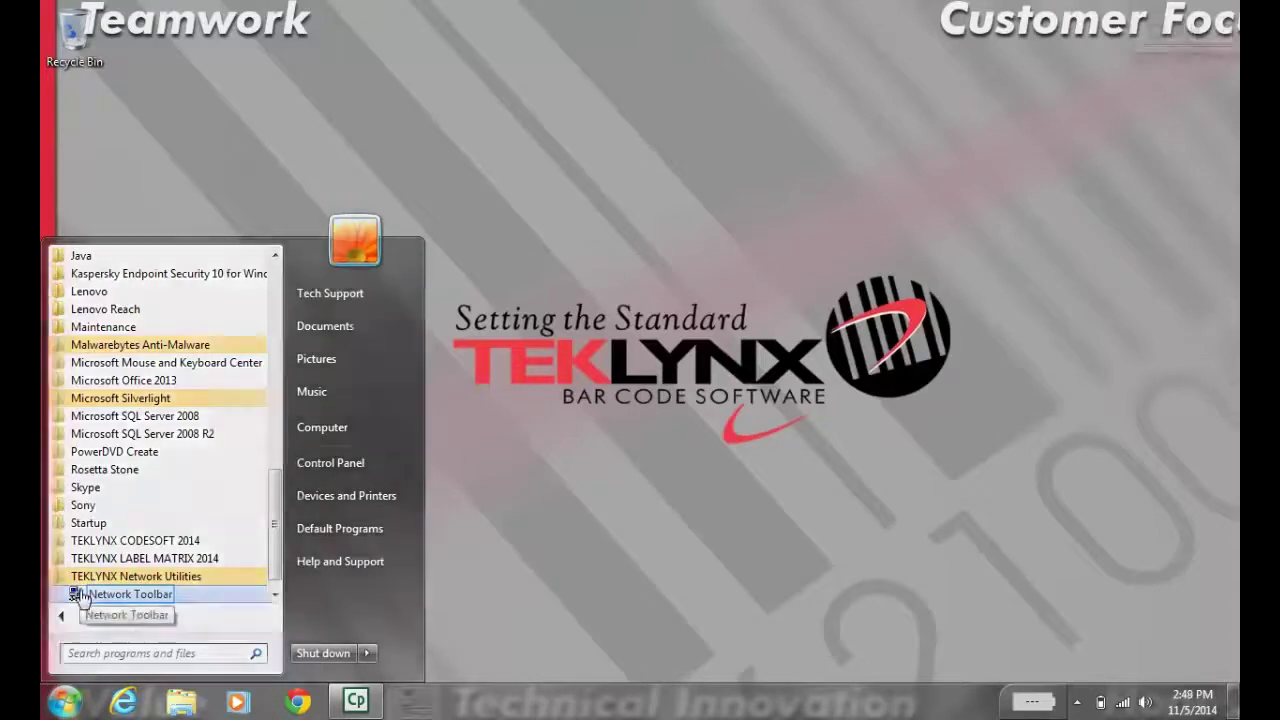
click(82, 595)
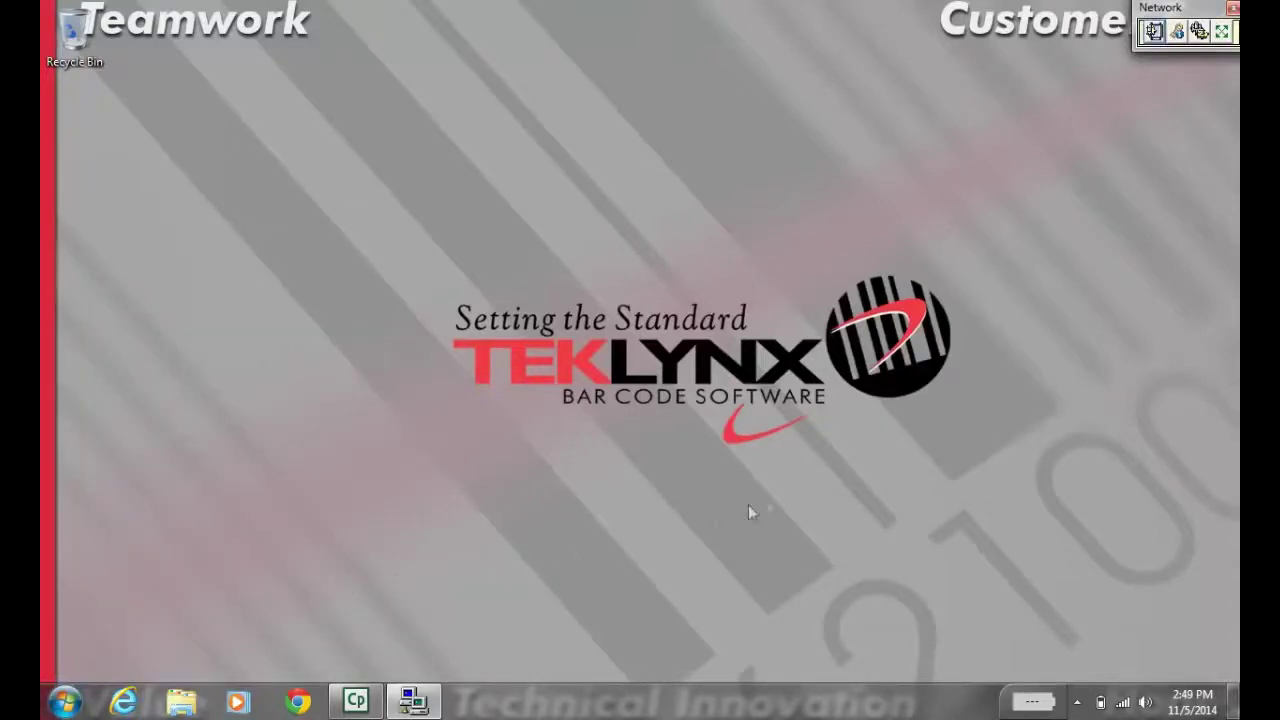
click(1153, 31)
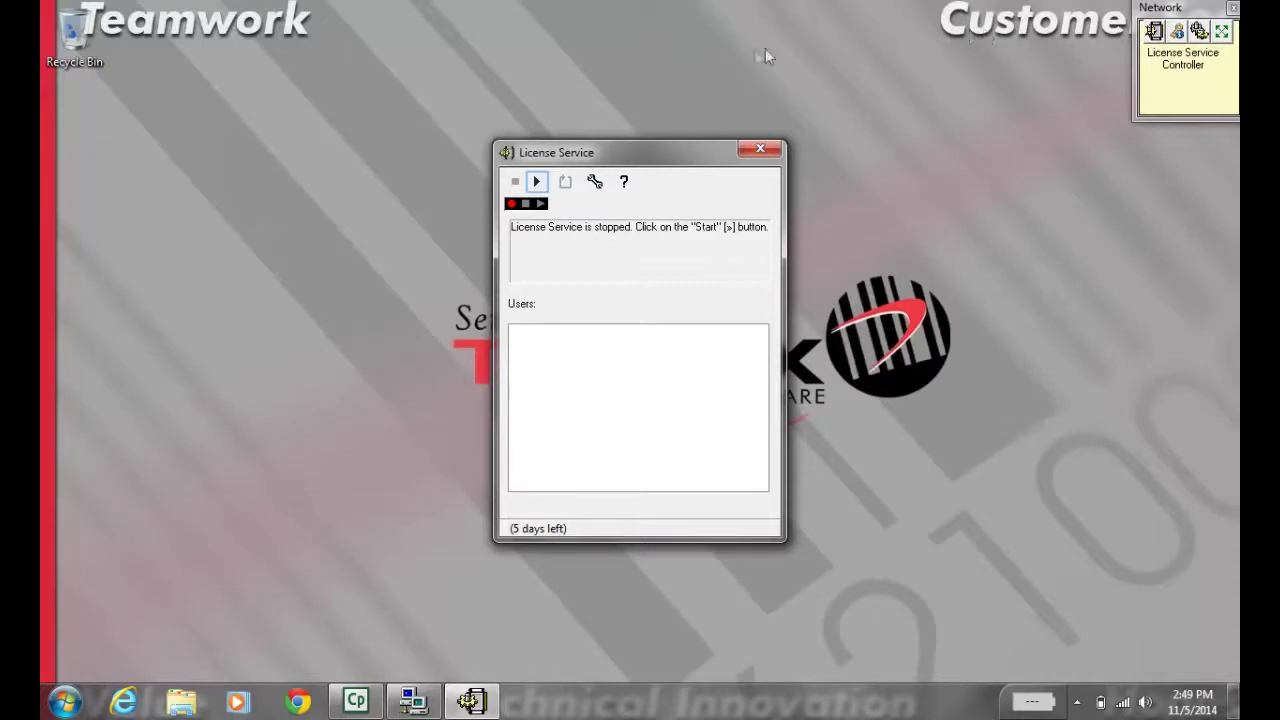
Start the license service so it reports running with a 3-user maximum
click(536, 181)
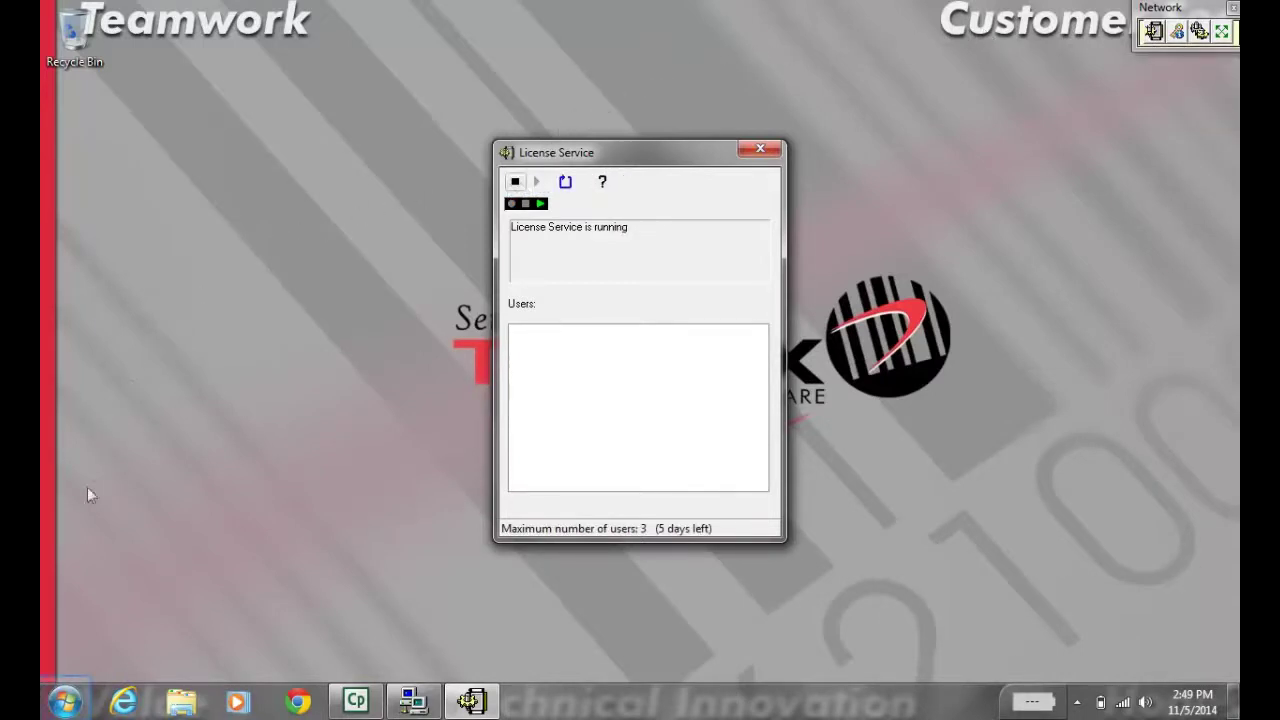
click(64, 700)
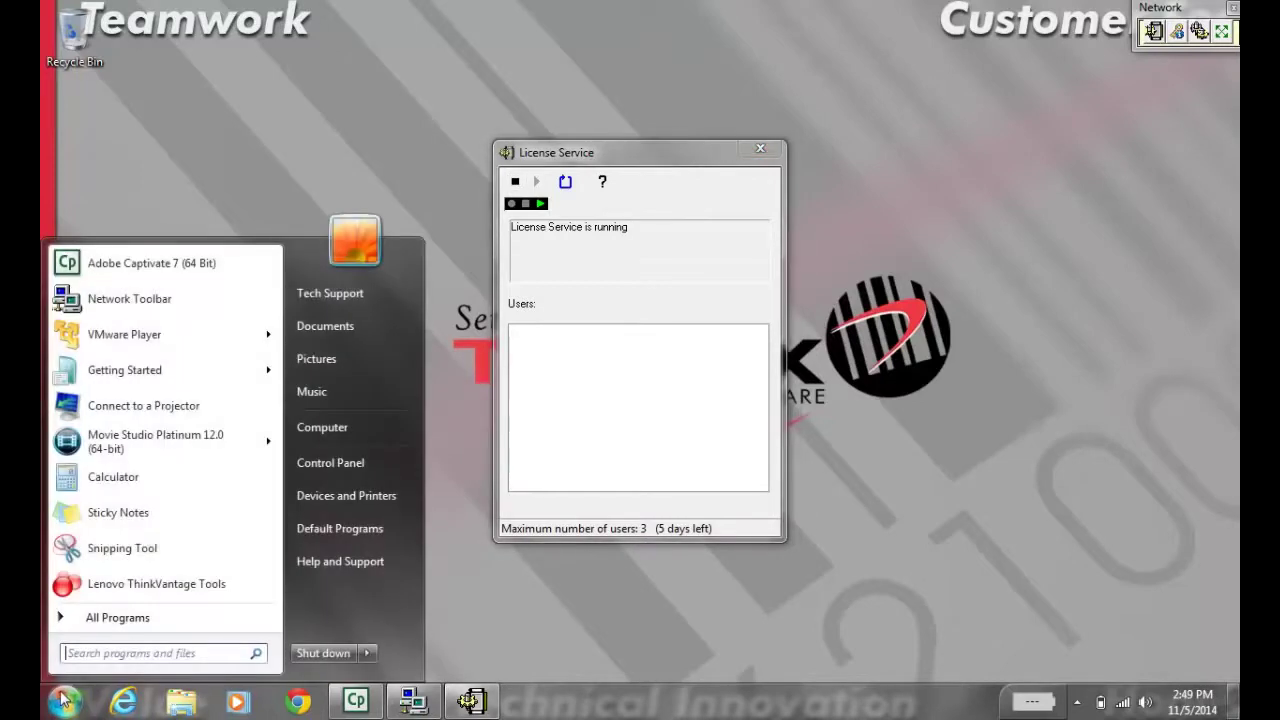
Open services.msc, sort by Name, and select the Slicense (TKI Network License Service) entry
text(services.msc)
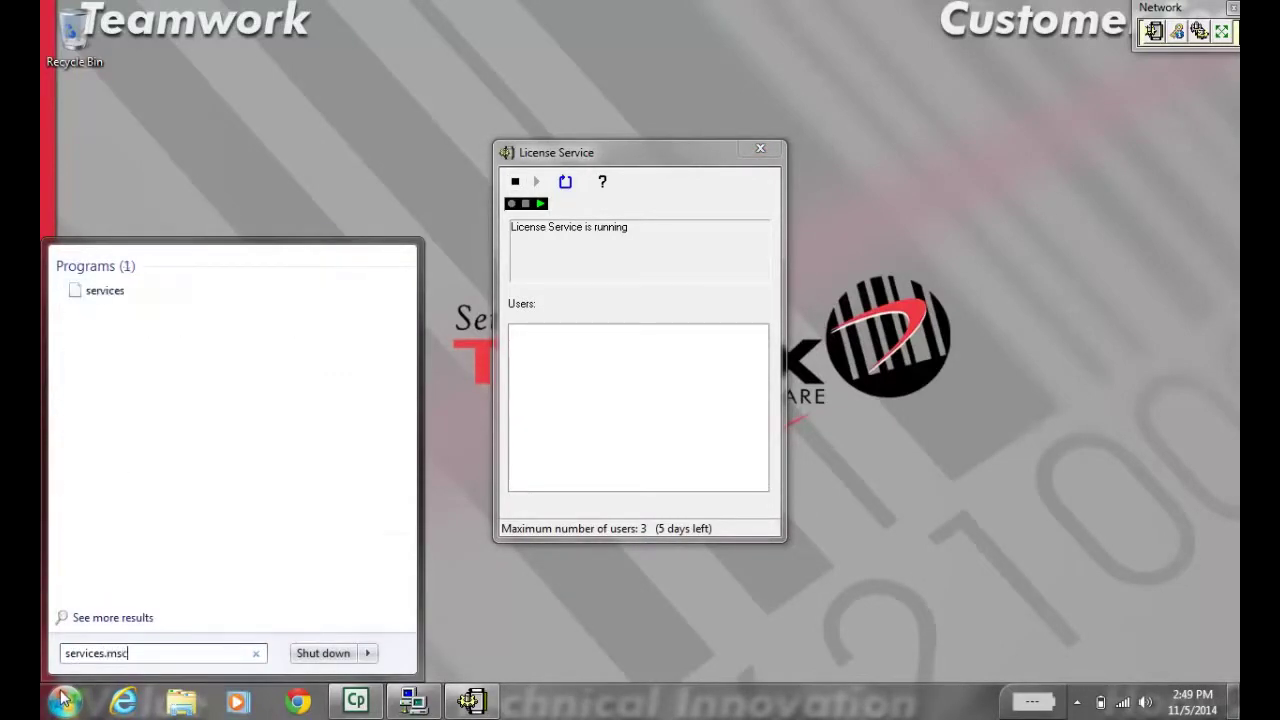
key(Return)
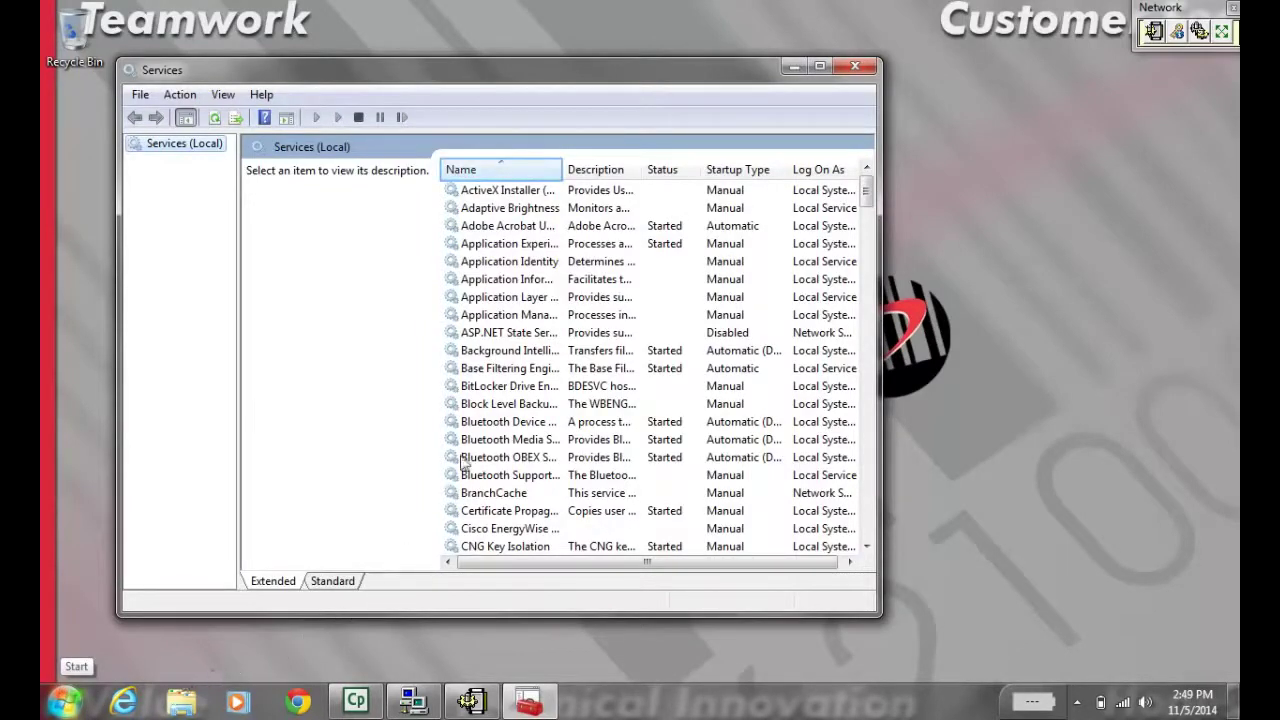
click(508, 170)
scroll(505, 229, down, 2)
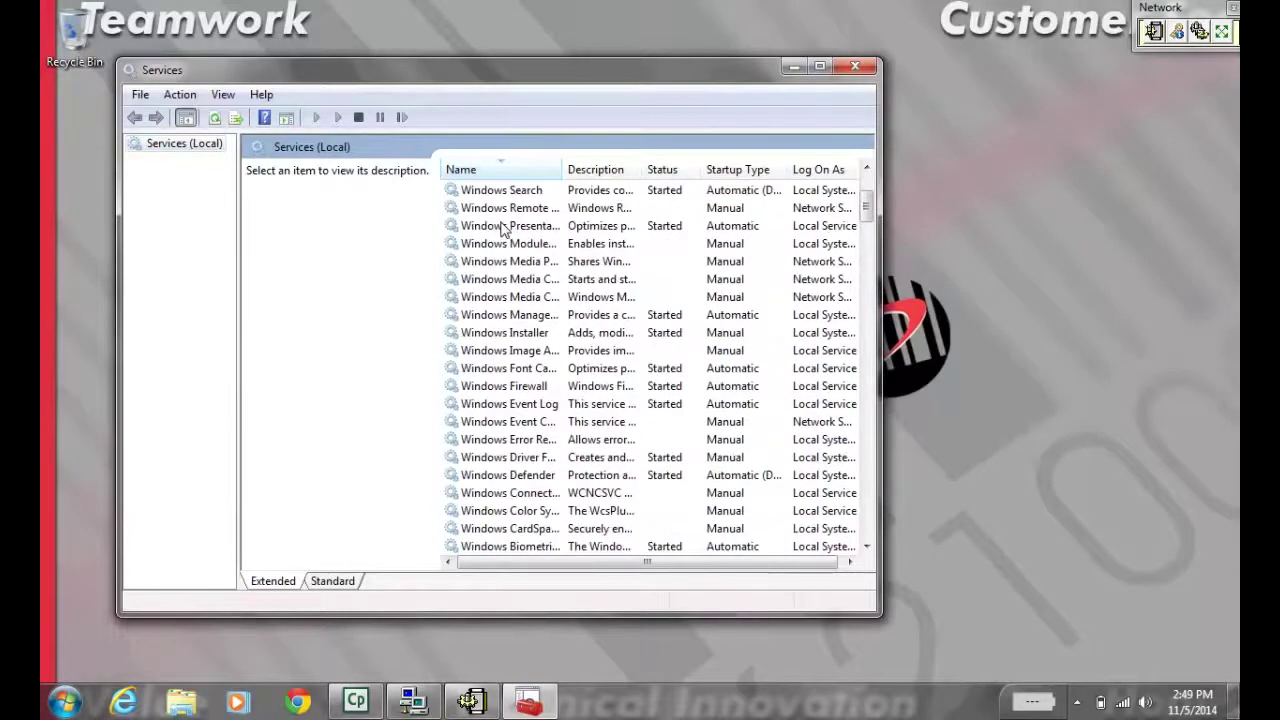
scroll(505, 229, down, 5)
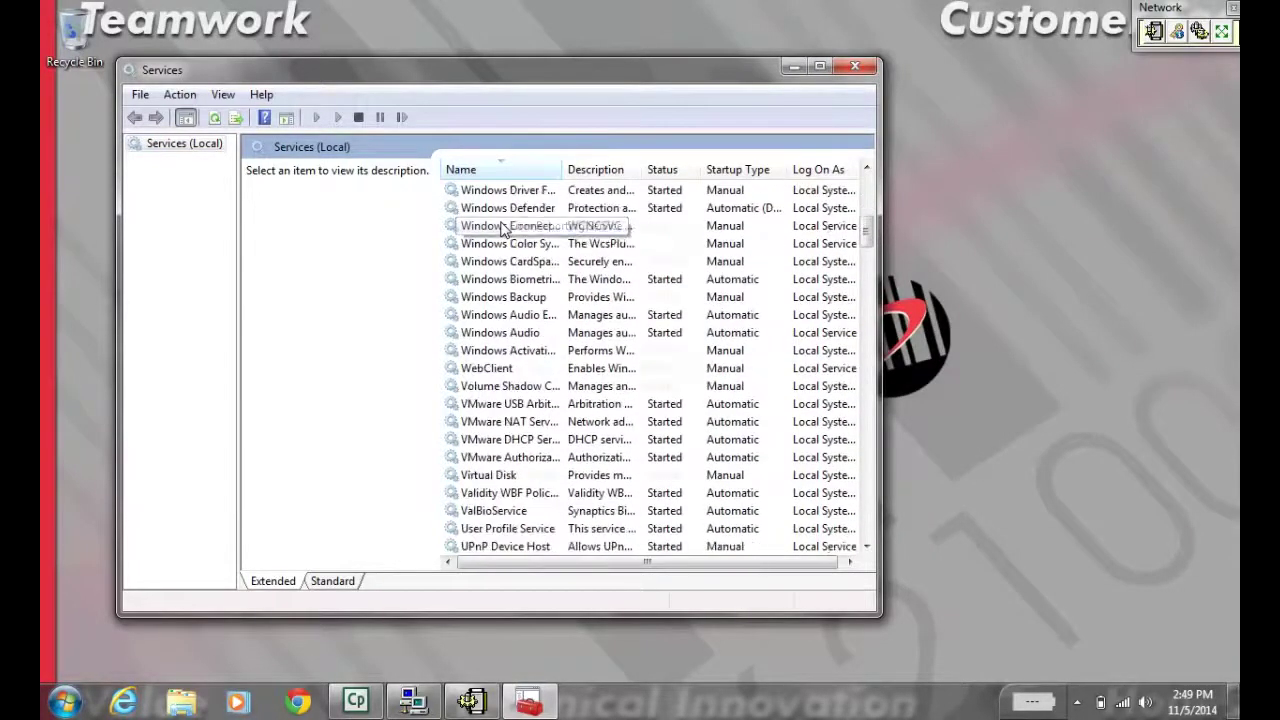
scroll(505, 229, down, 5)
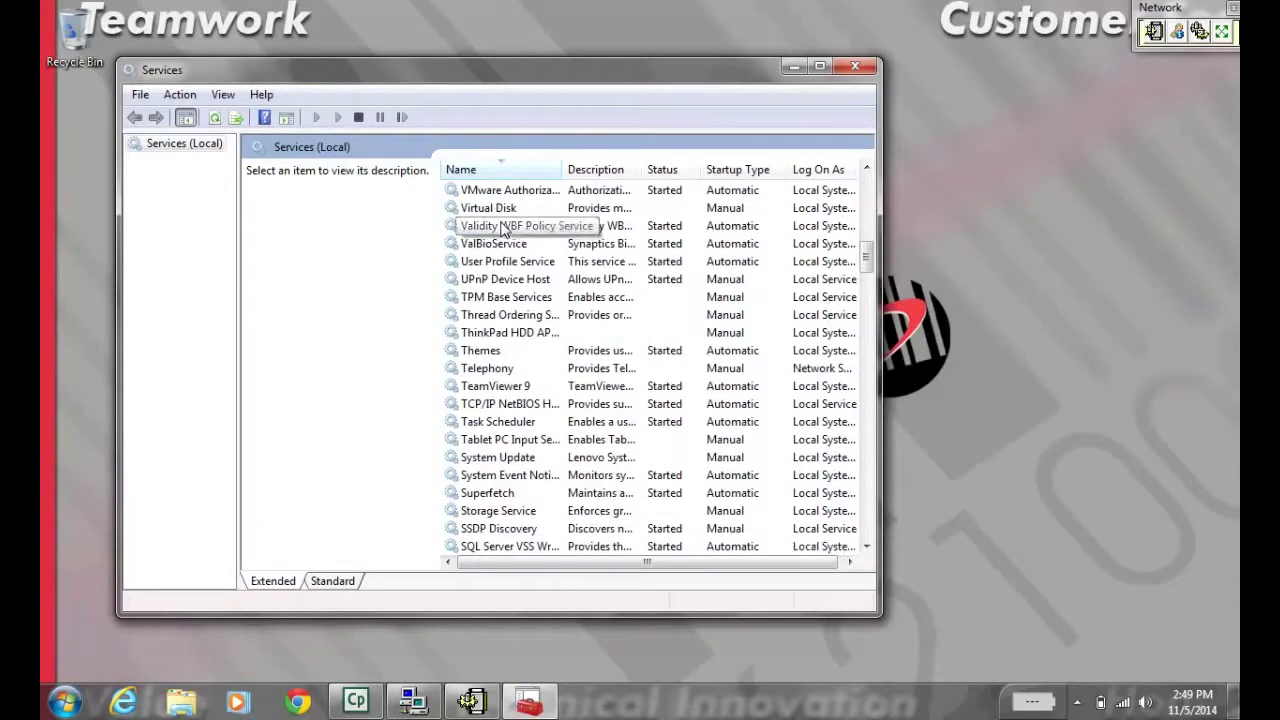
scroll(505, 229, down, 3)
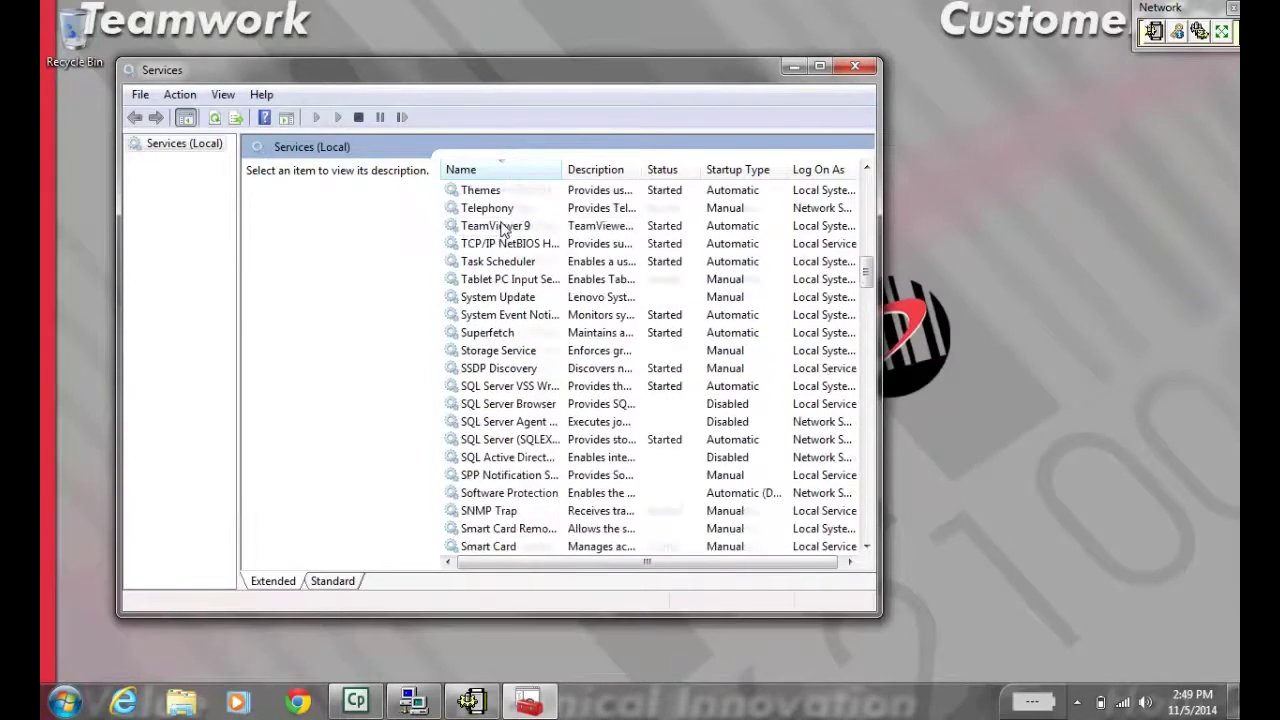
scroll(505, 229, down, 3)
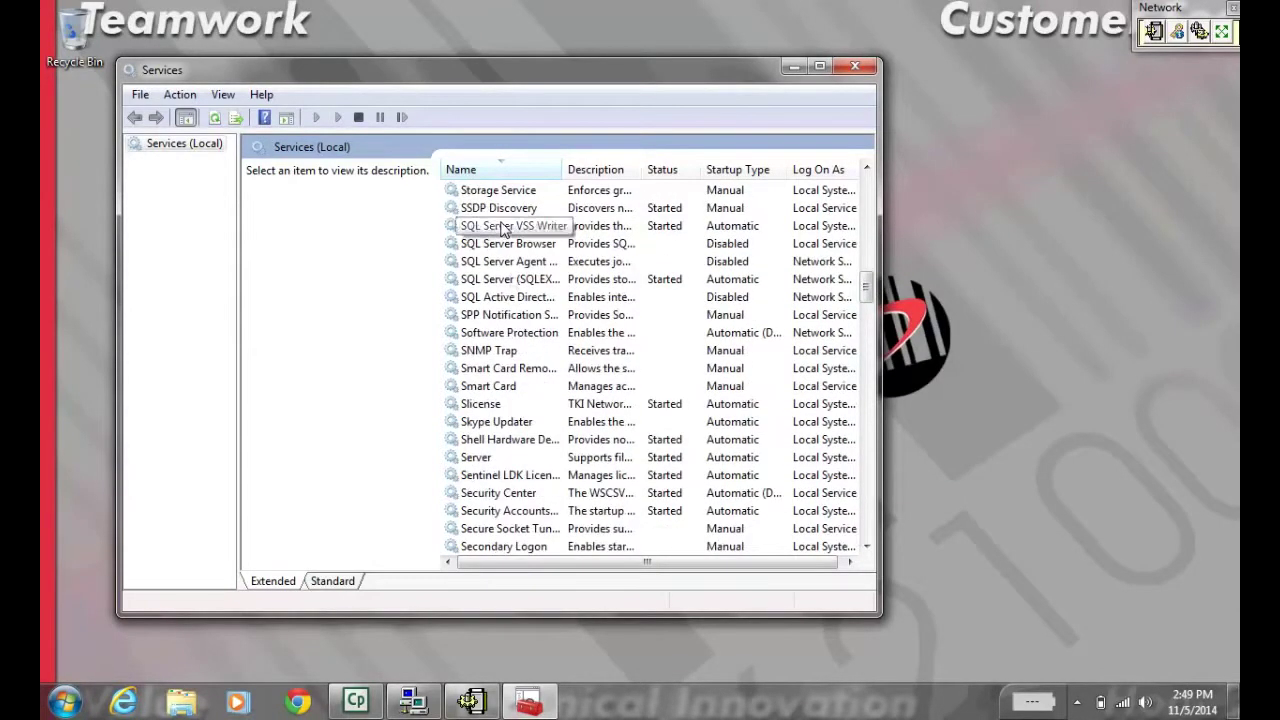
click(500, 403)
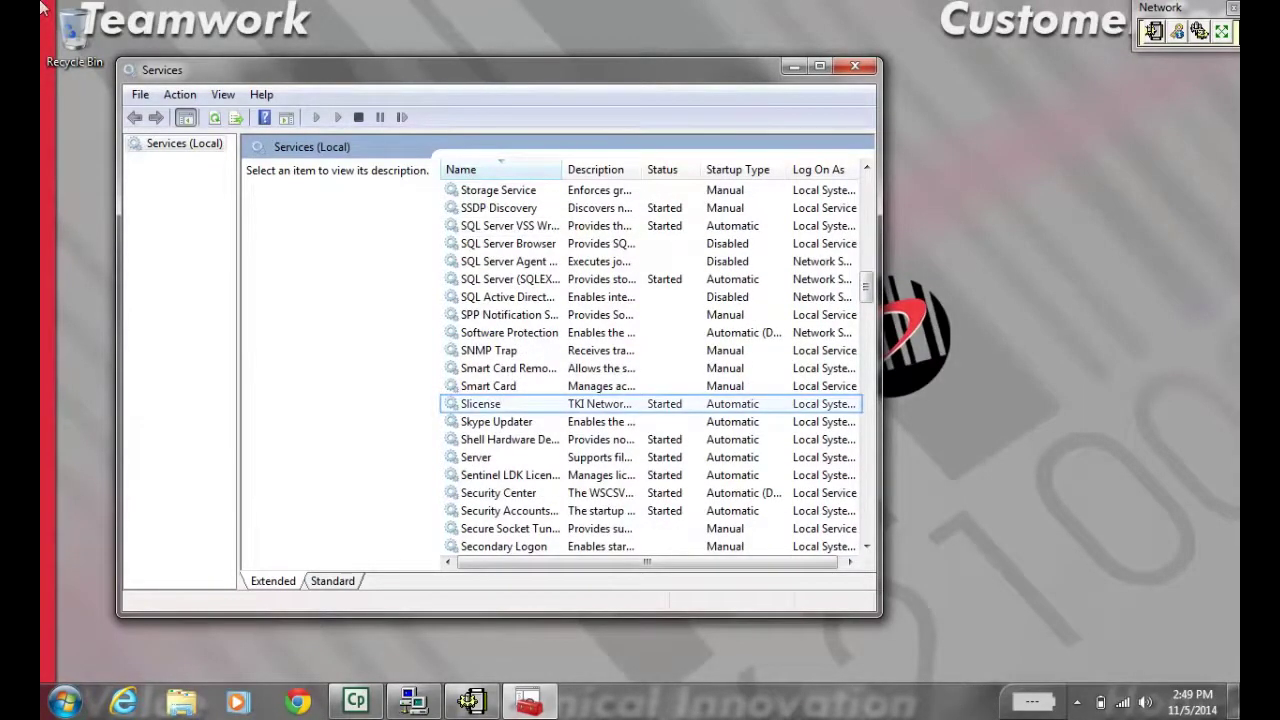
click(485, 404)
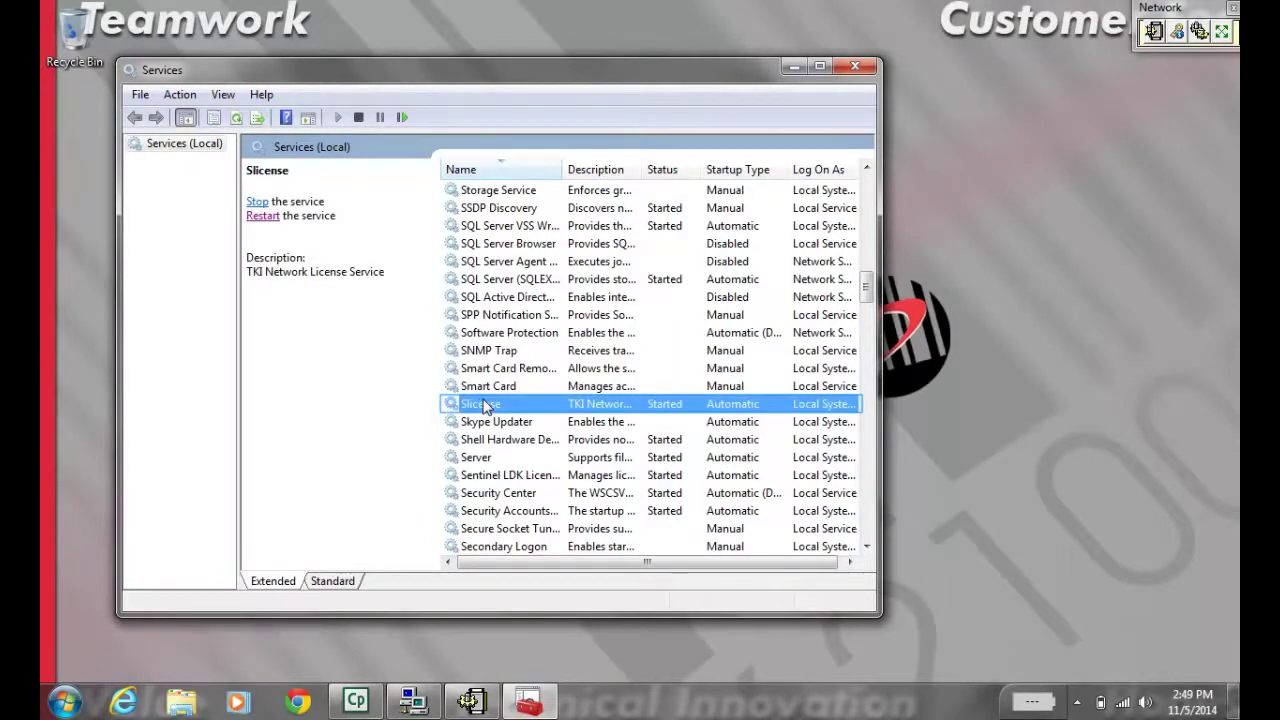
In Slicense Properties, set Log On to This account with a local admin account and its password
right_click(485, 405)
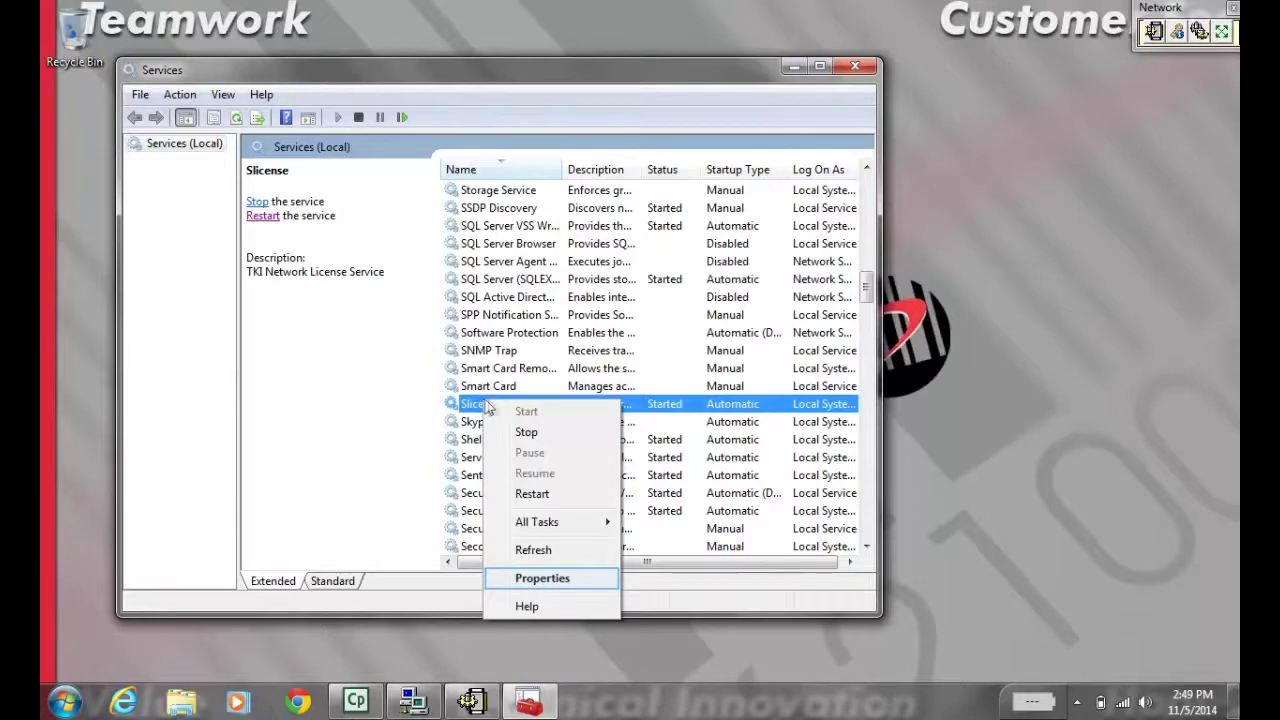
click(521, 580)
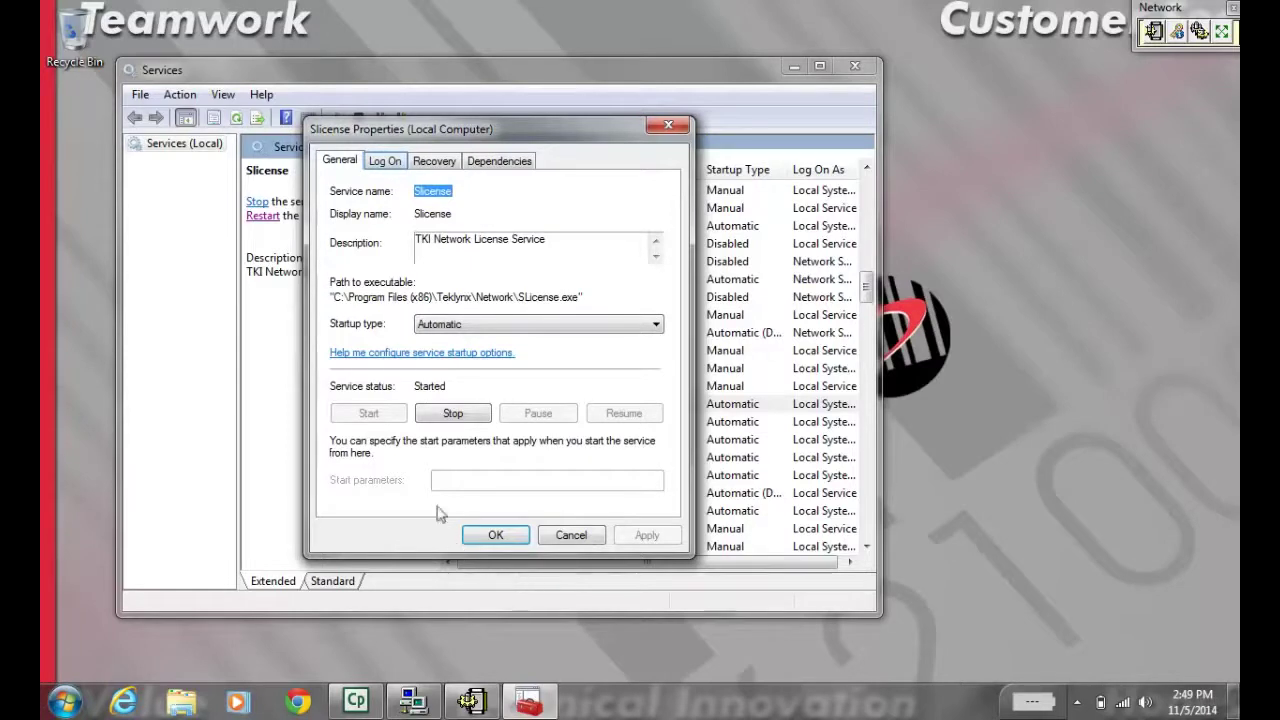
click(395, 166)
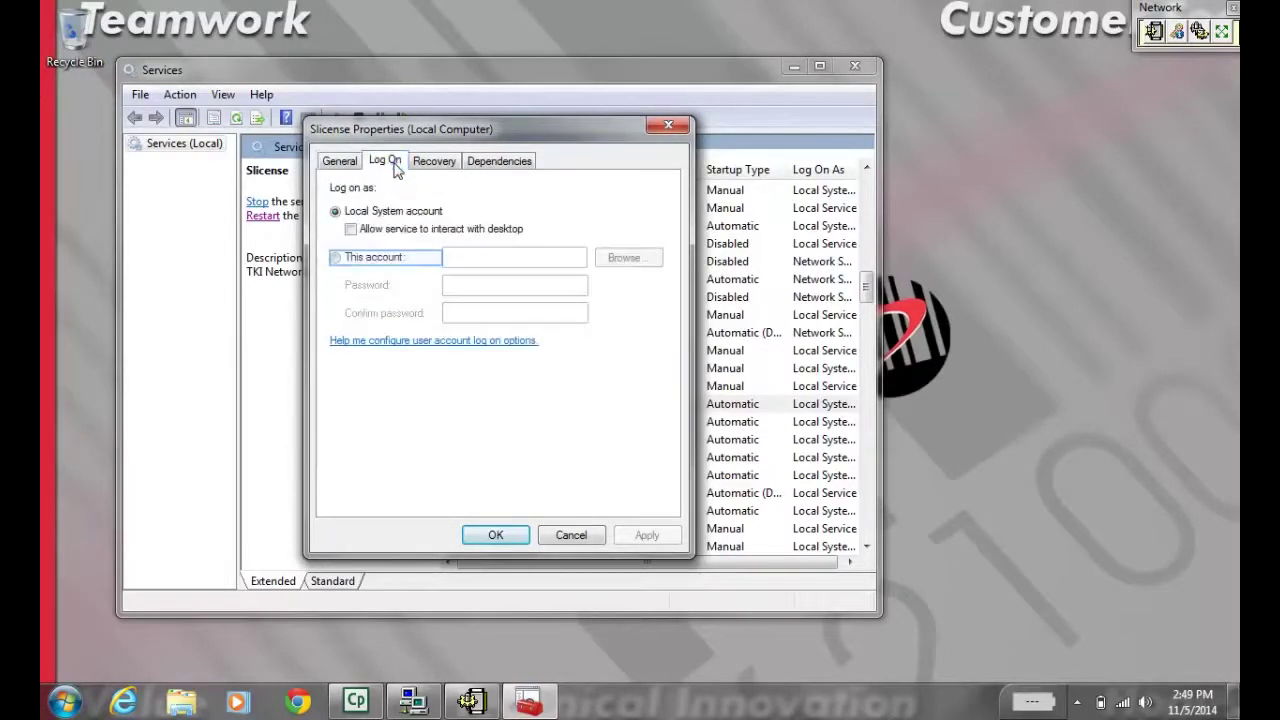
click(343, 259)
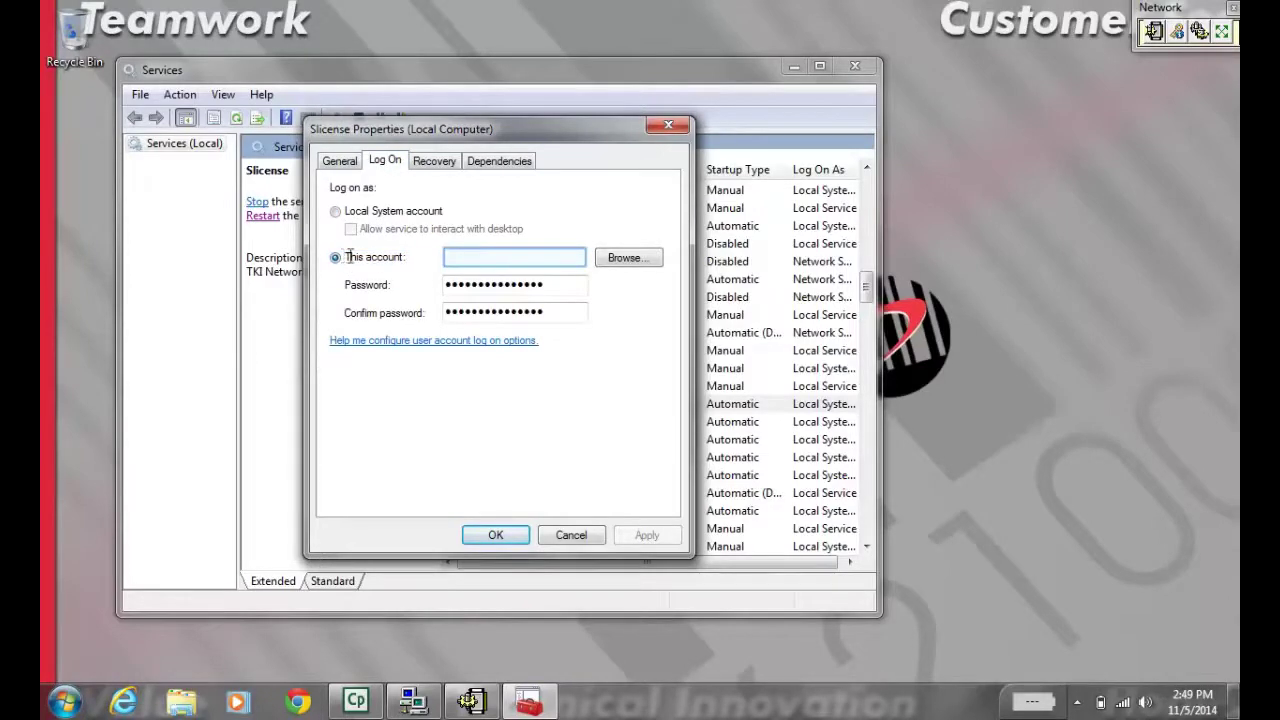
text(.\)
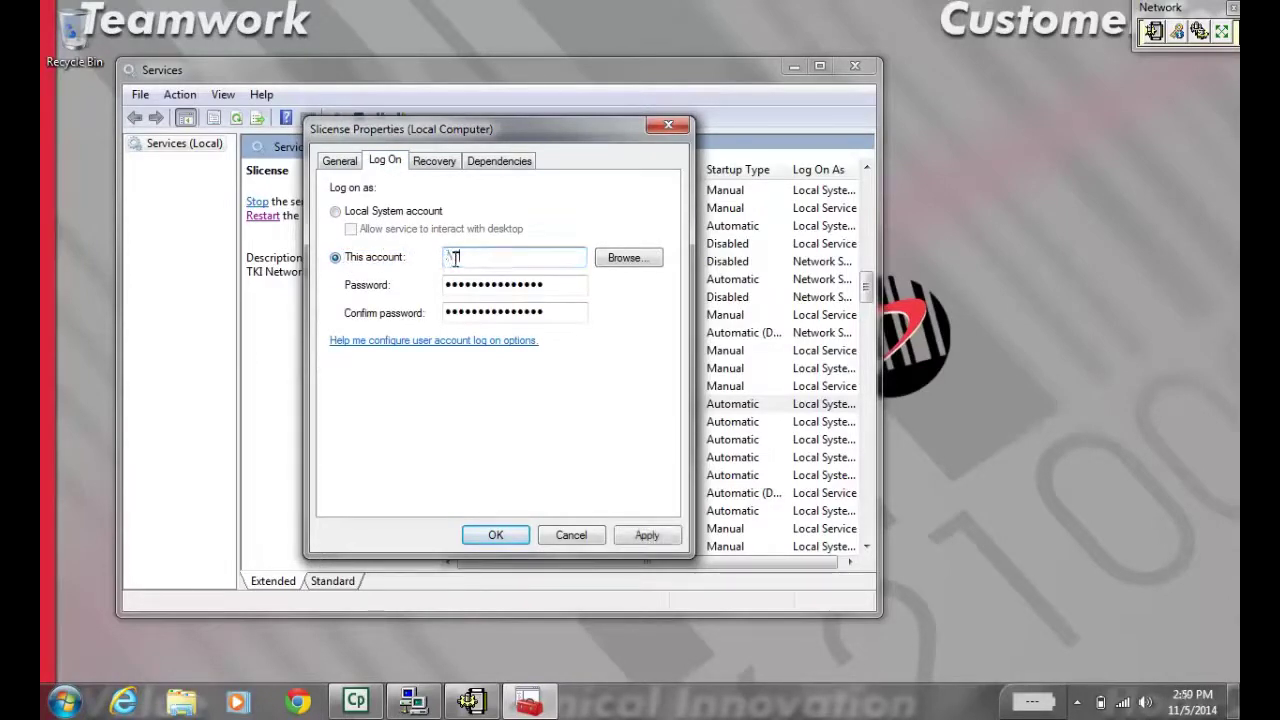
text(TkxAdmin)
key(Tab)
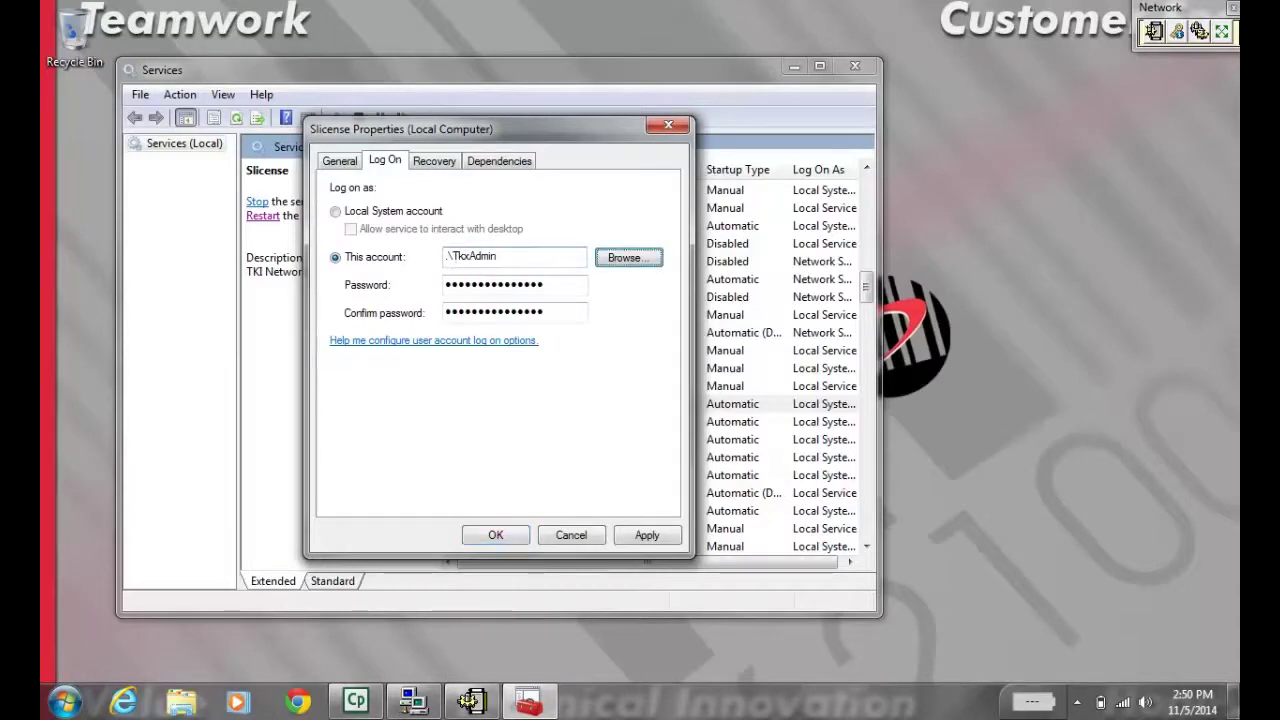
key(Tab)
text(•••)
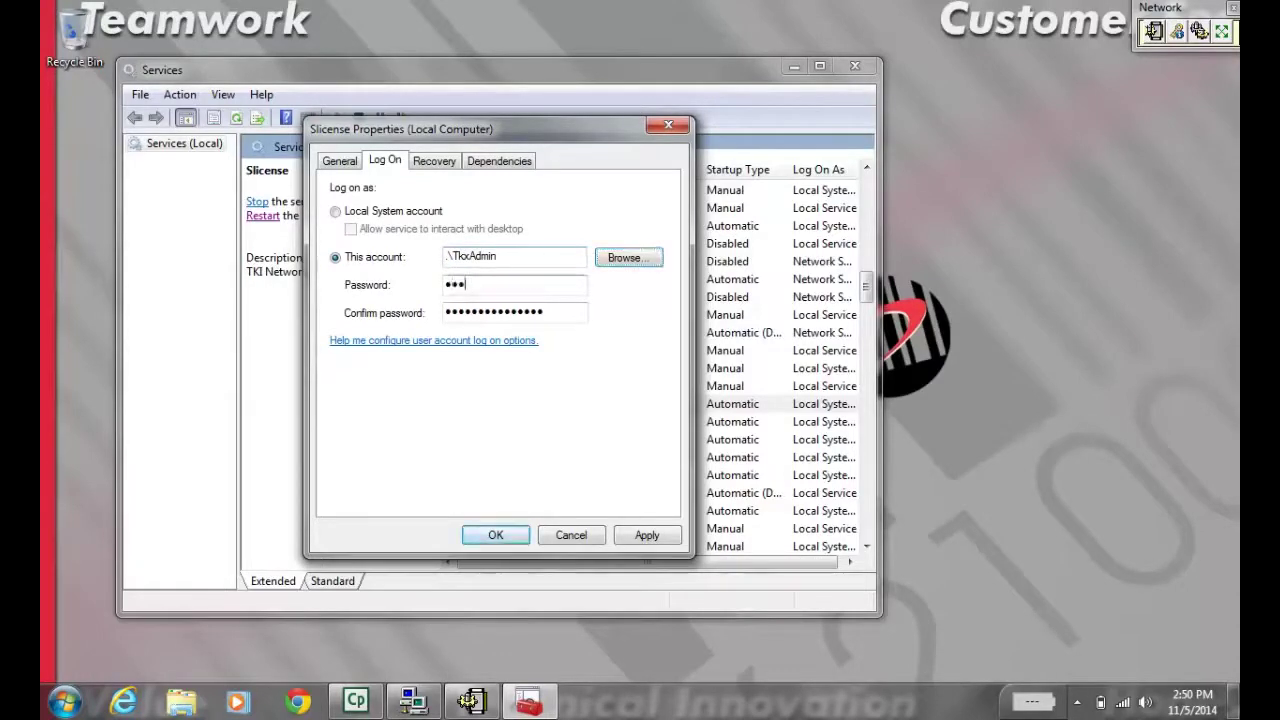
text(••••)
key(Tab)
text(•••••••)
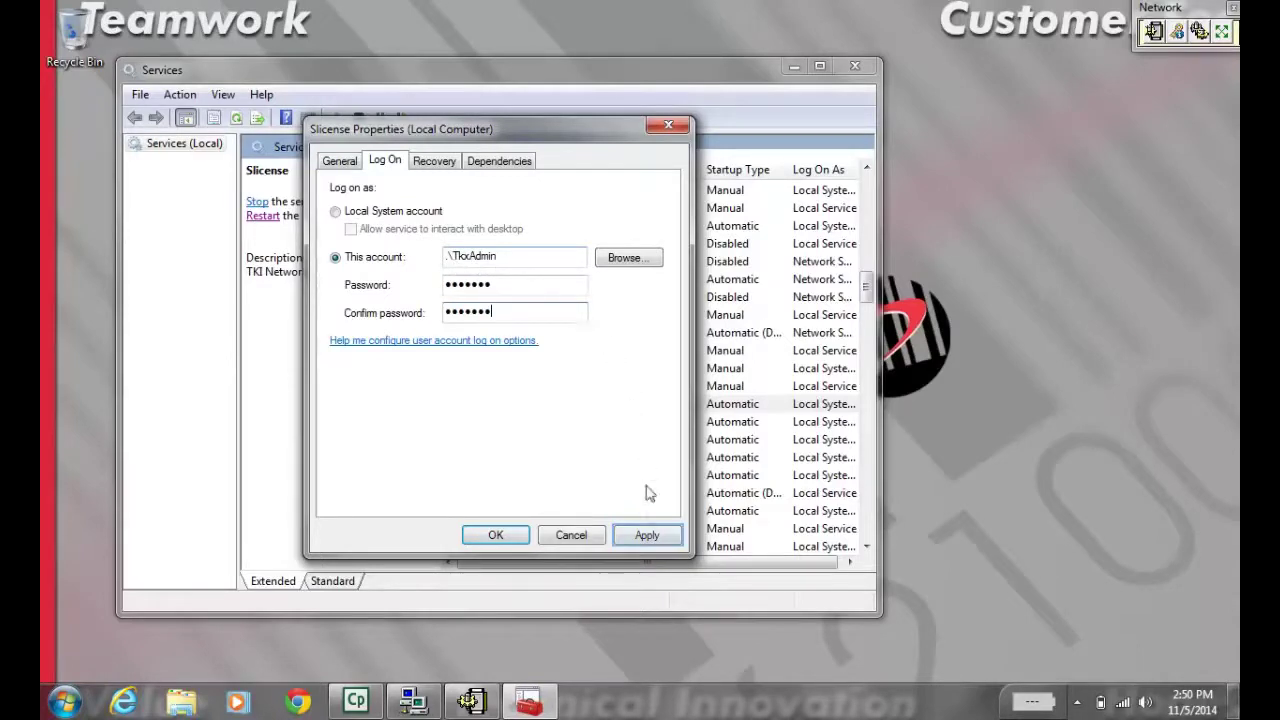
Apply the new logon account, accept the warning, and restart the Slicense service
click(647, 537)
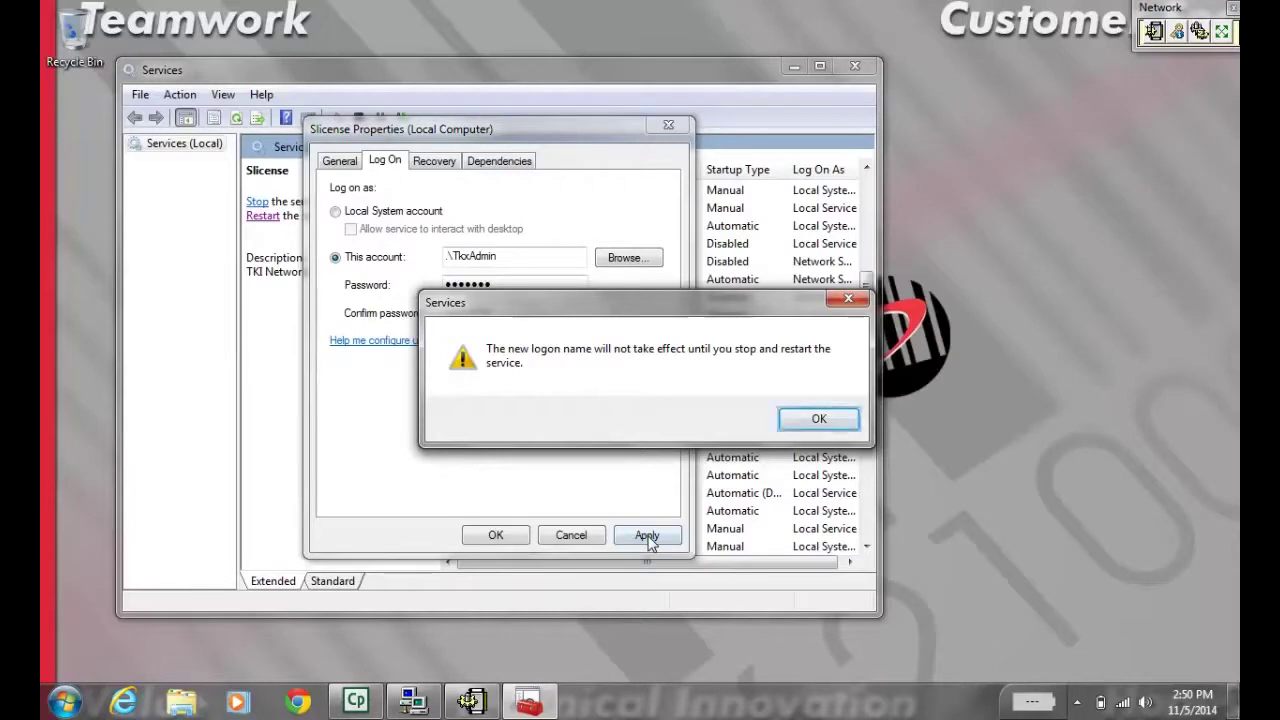
click(795, 420)
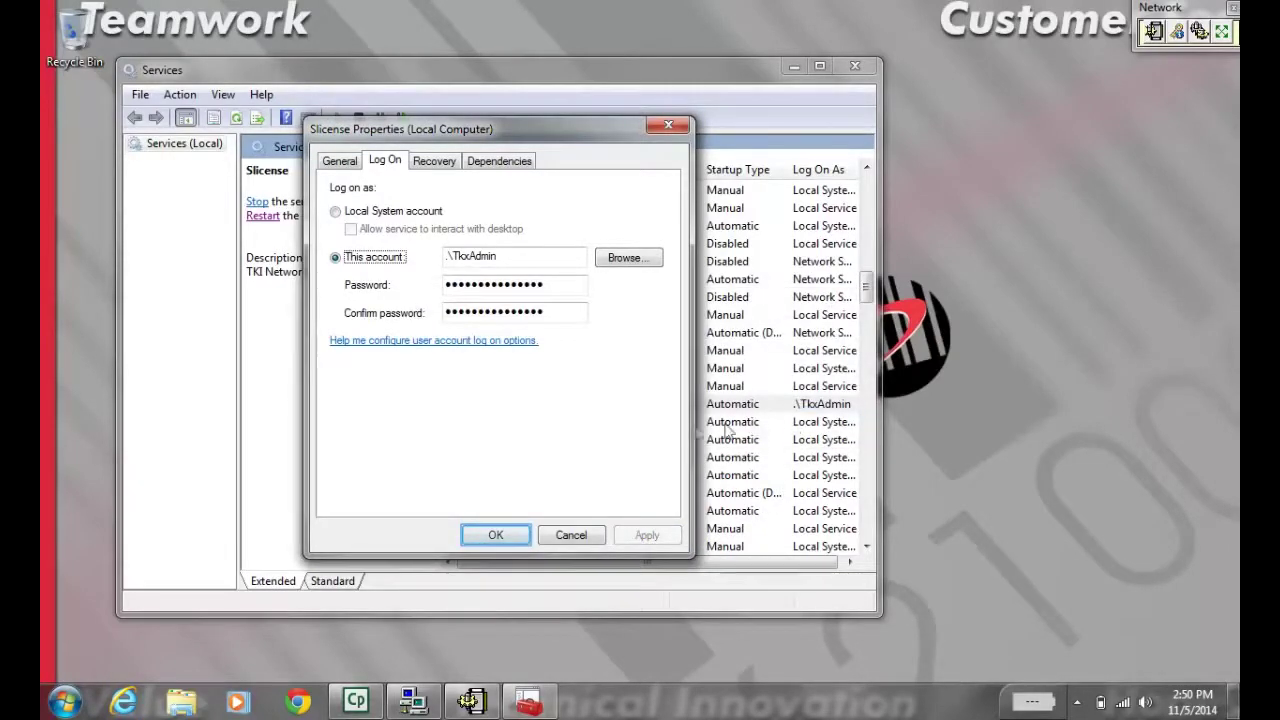
click(486, 528)
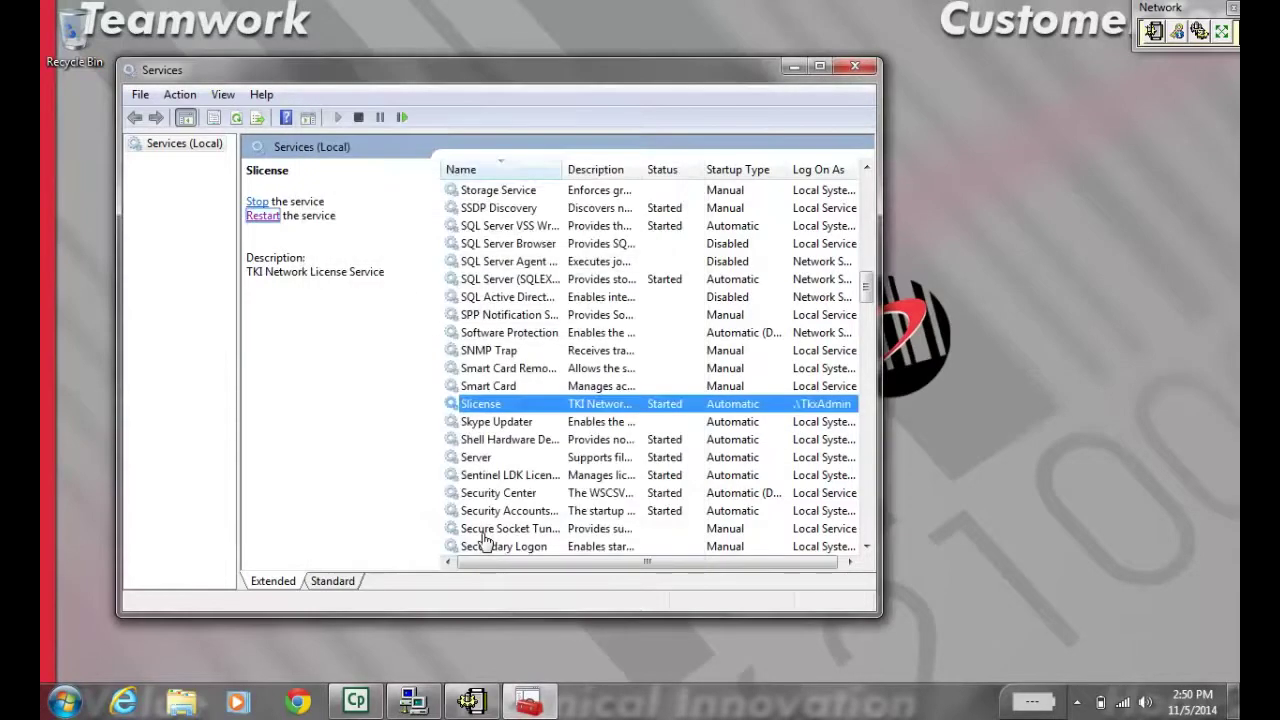
click(256, 216)
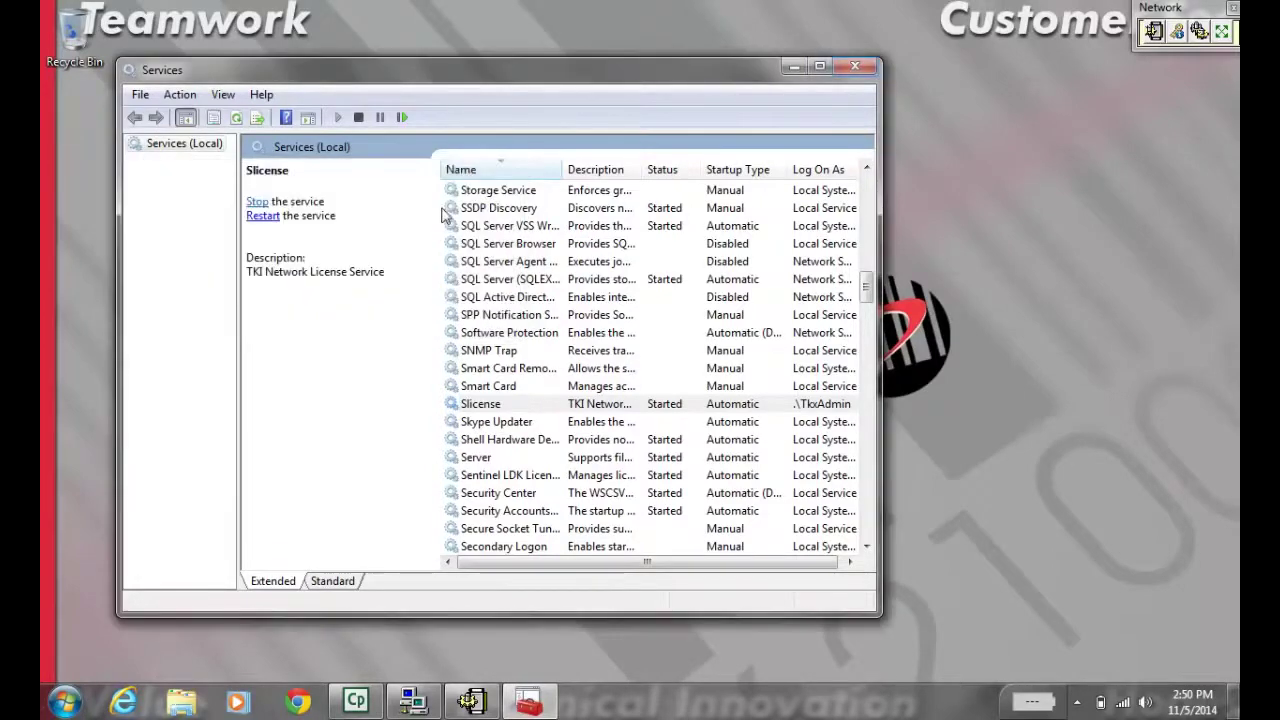
Close the Services console, the running License Service window, and the Network Toolbar
click(855, 66)
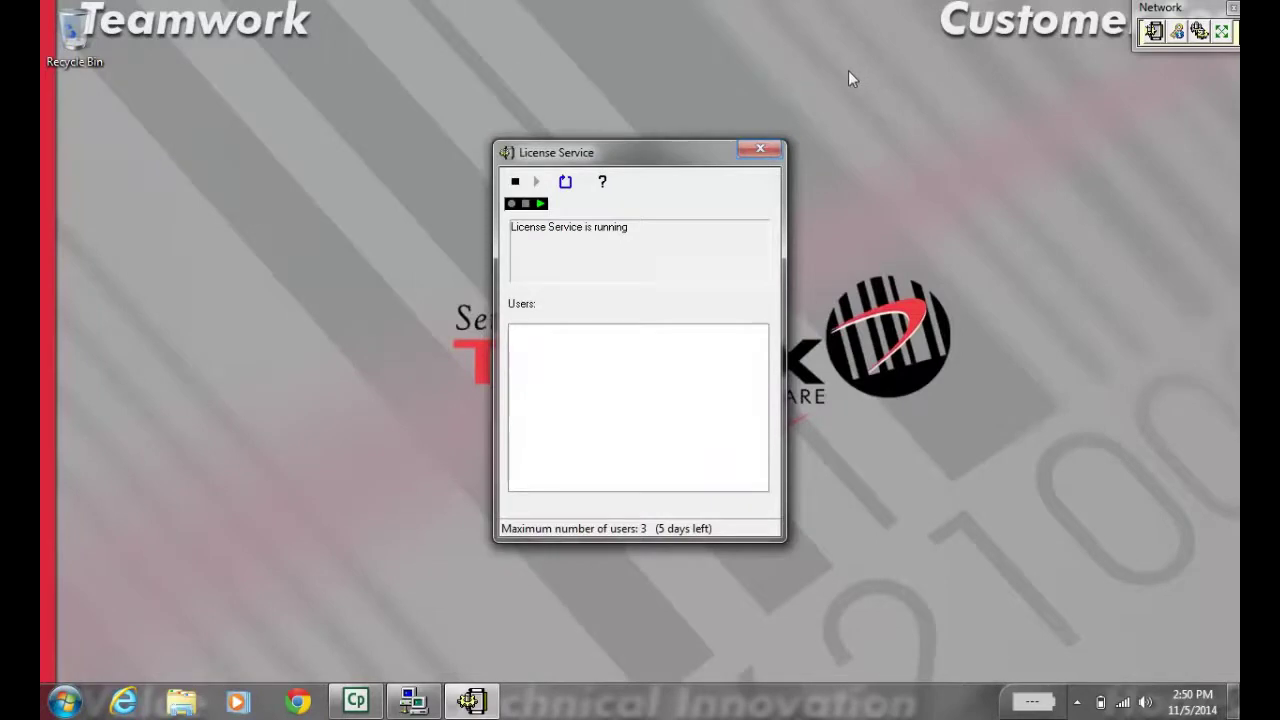
click(757, 148)
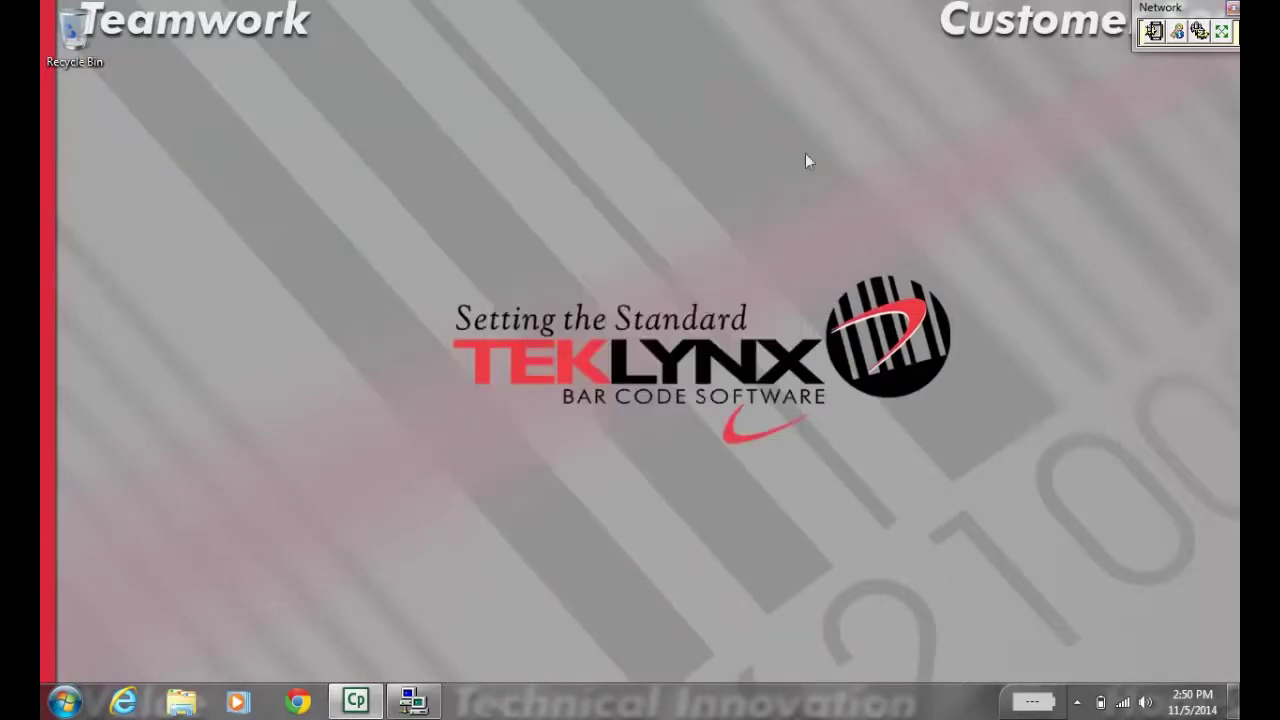
click(1232, 8)
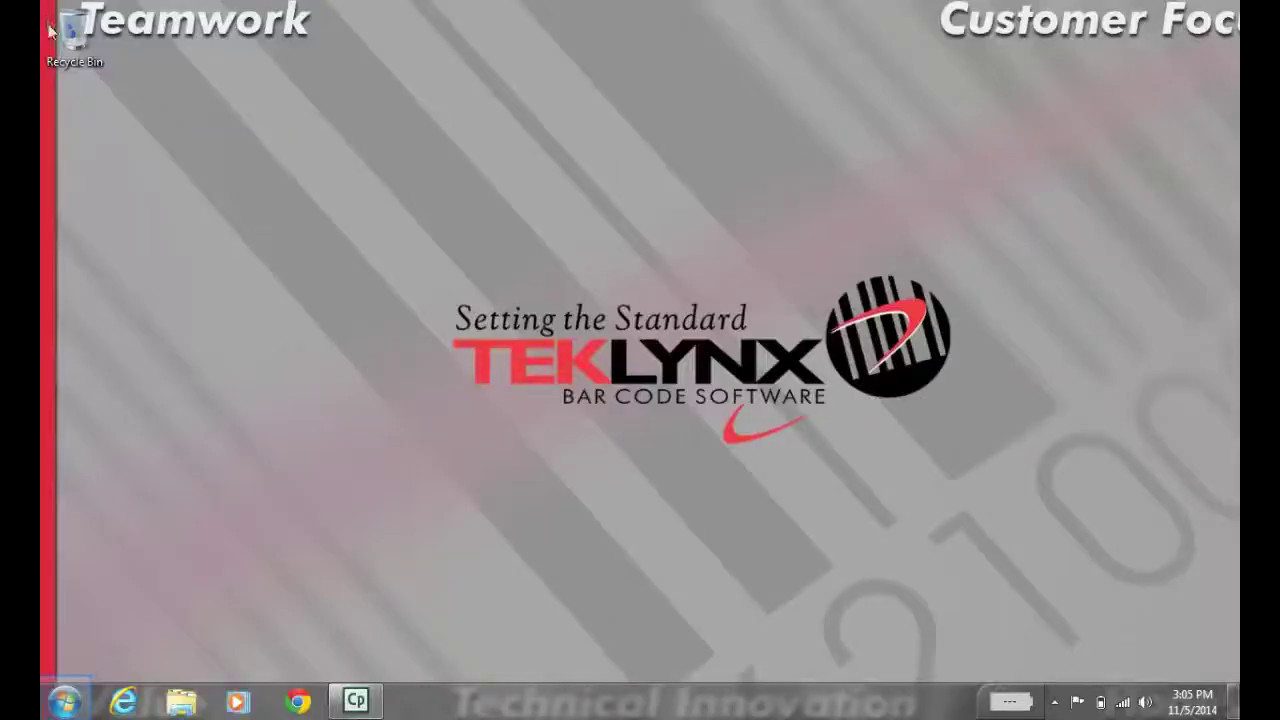
Launch LABEL MATRIX 2014 Network Administration from the TEKLYNX LABEL MATRIX 2014 folder
click(66, 703)
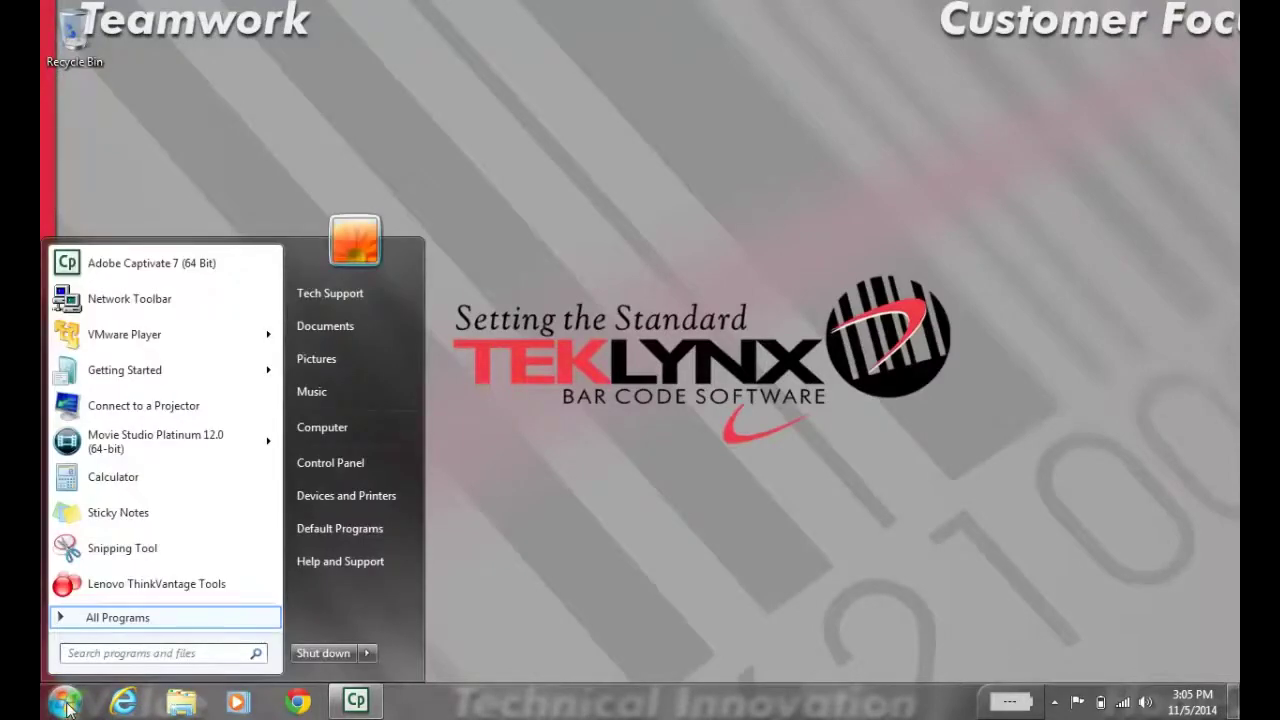
click(69, 624)
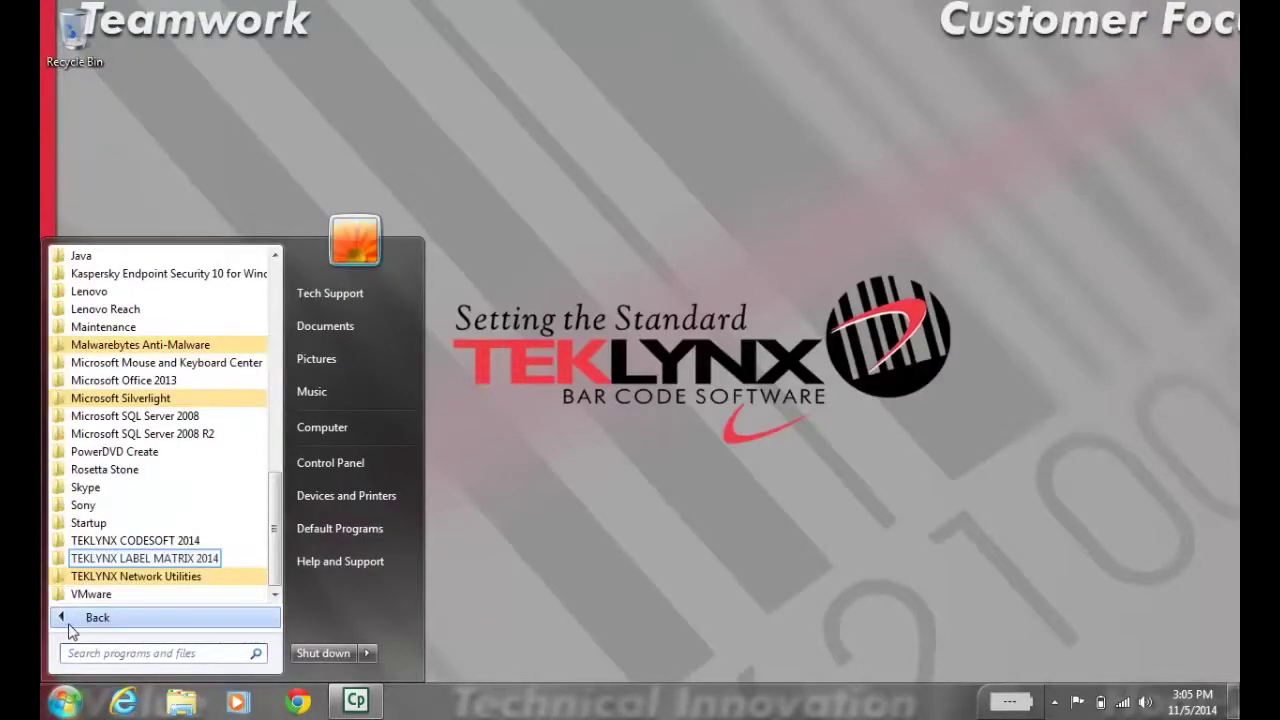
click(66, 558)
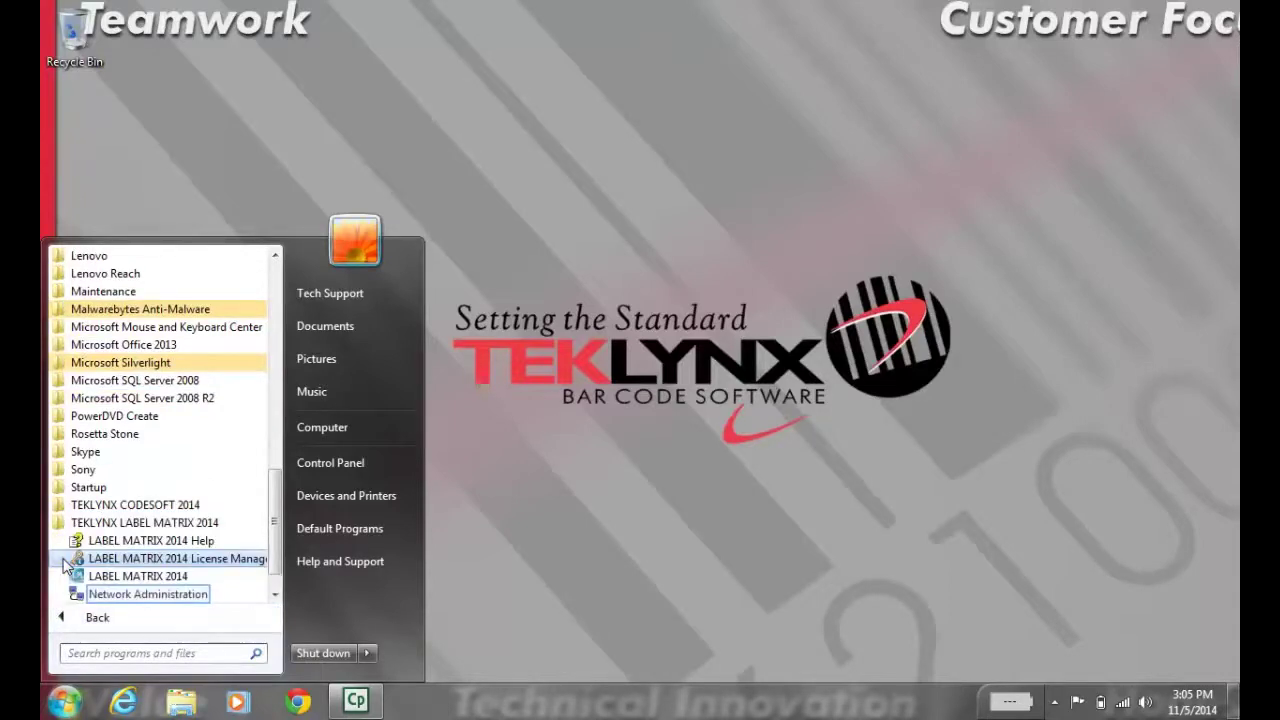
click(62, 596)
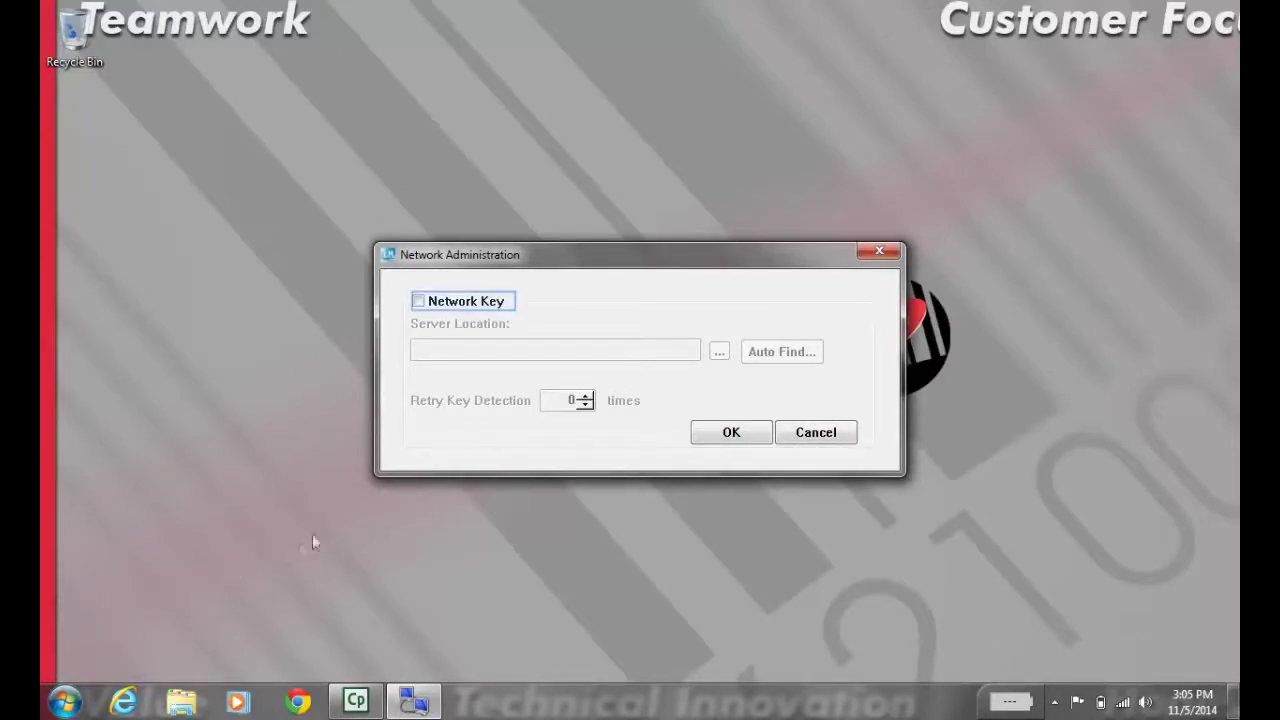
Enable Network Key with server location \\MKEPF02EPVD and save the setting
click(420, 302)
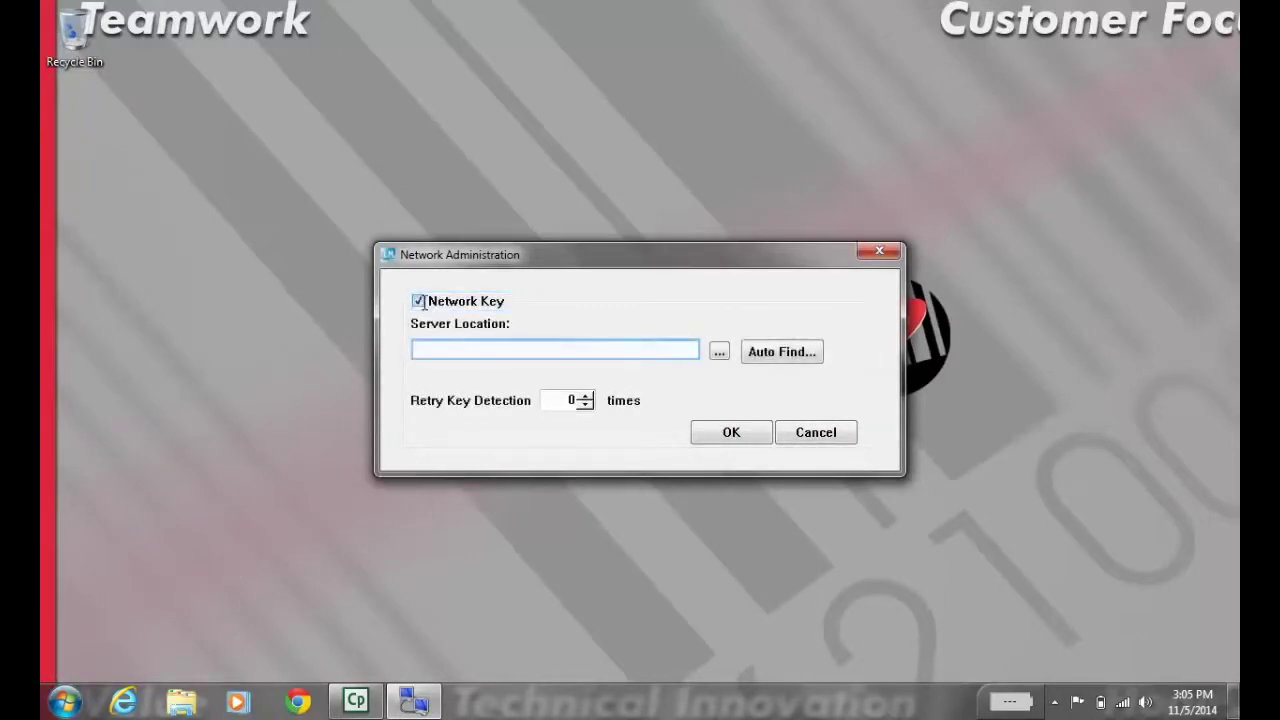
click(455, 344)
text(\\MKEPF02EPVD)
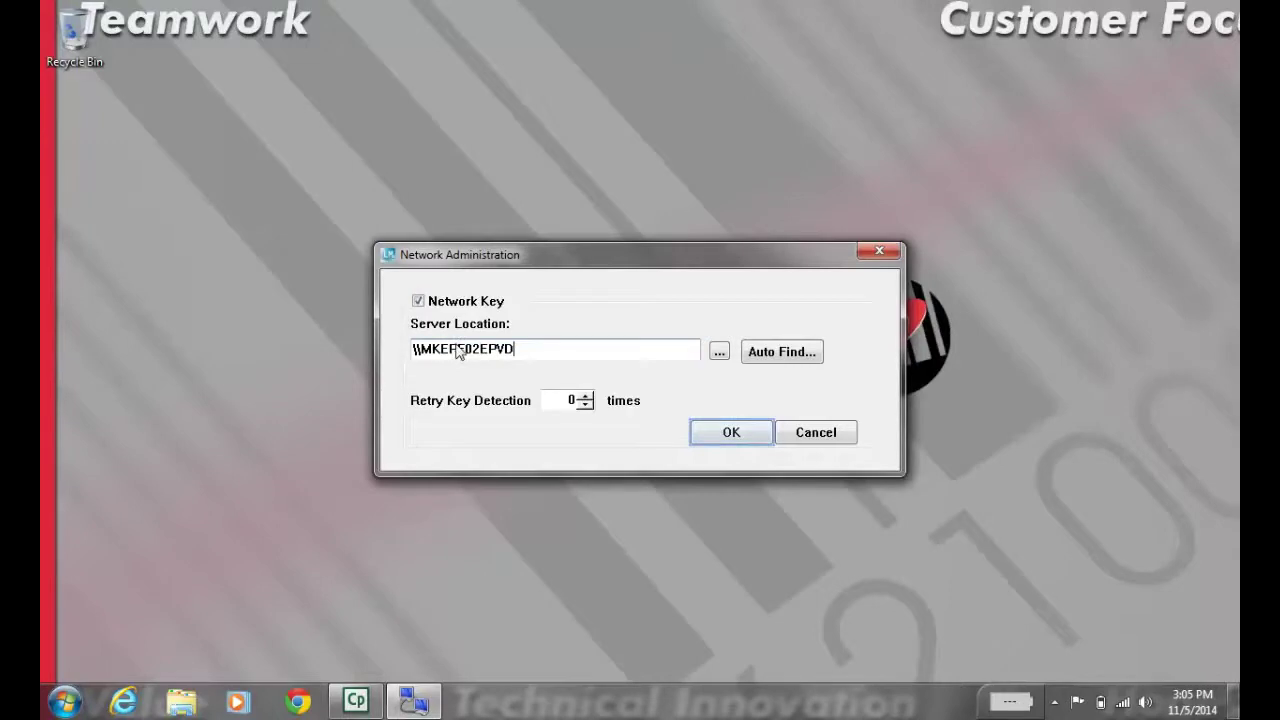
click(732, 434)
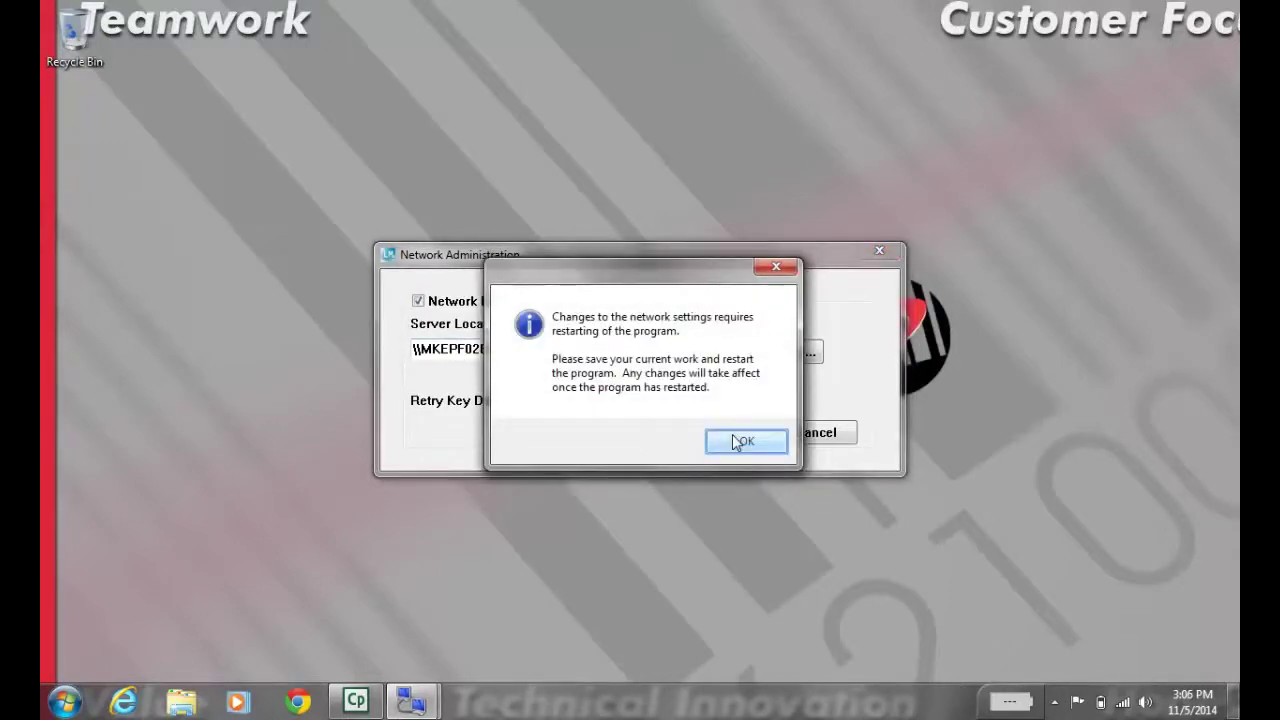
Dismiss the restart notice, open \\MKEPF02EPVD\TKDONGLE to verify LICENSE.LDA, then close it
click(734, 438)
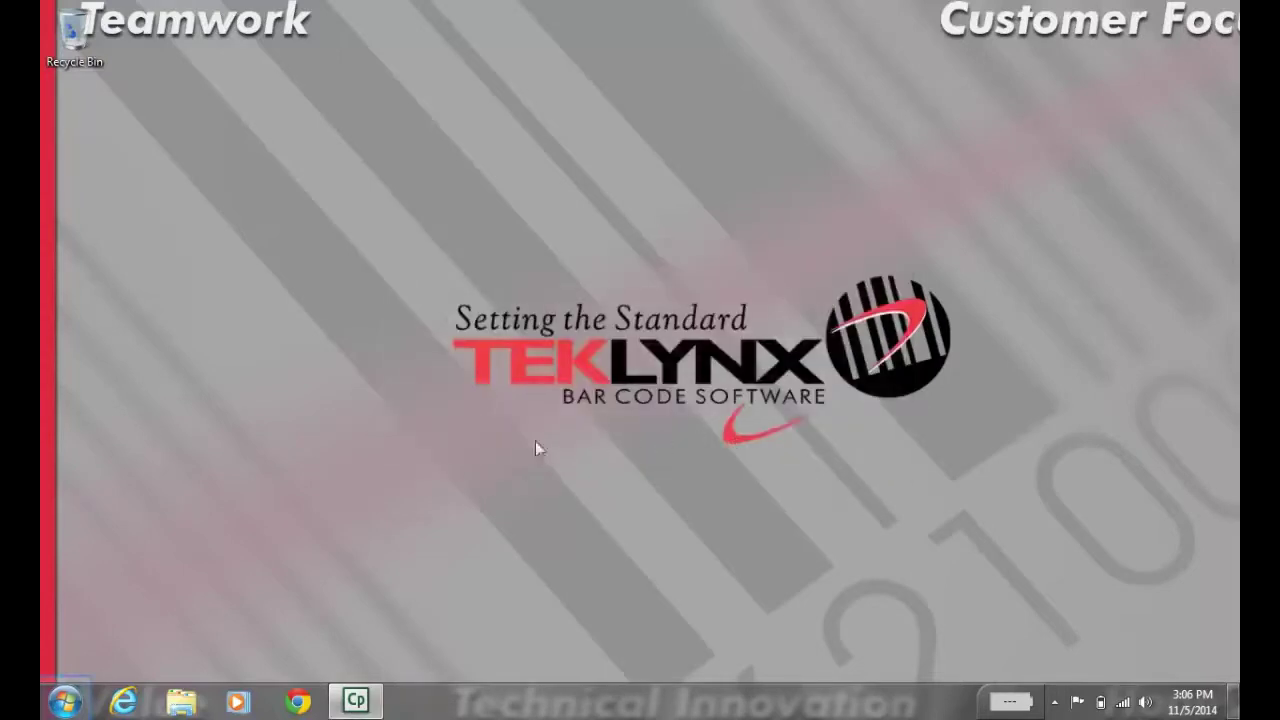
click(65, 700)
text(\MKEPF02E)
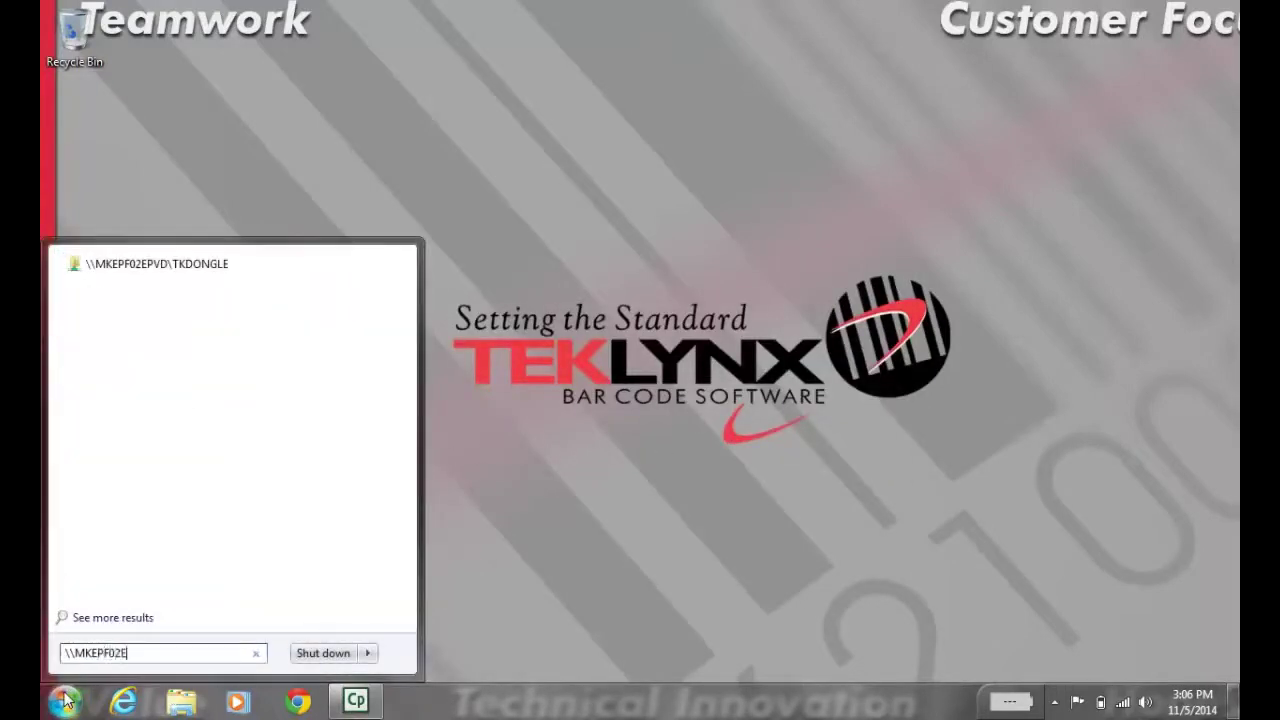
text(PVD\TKDONGLE)
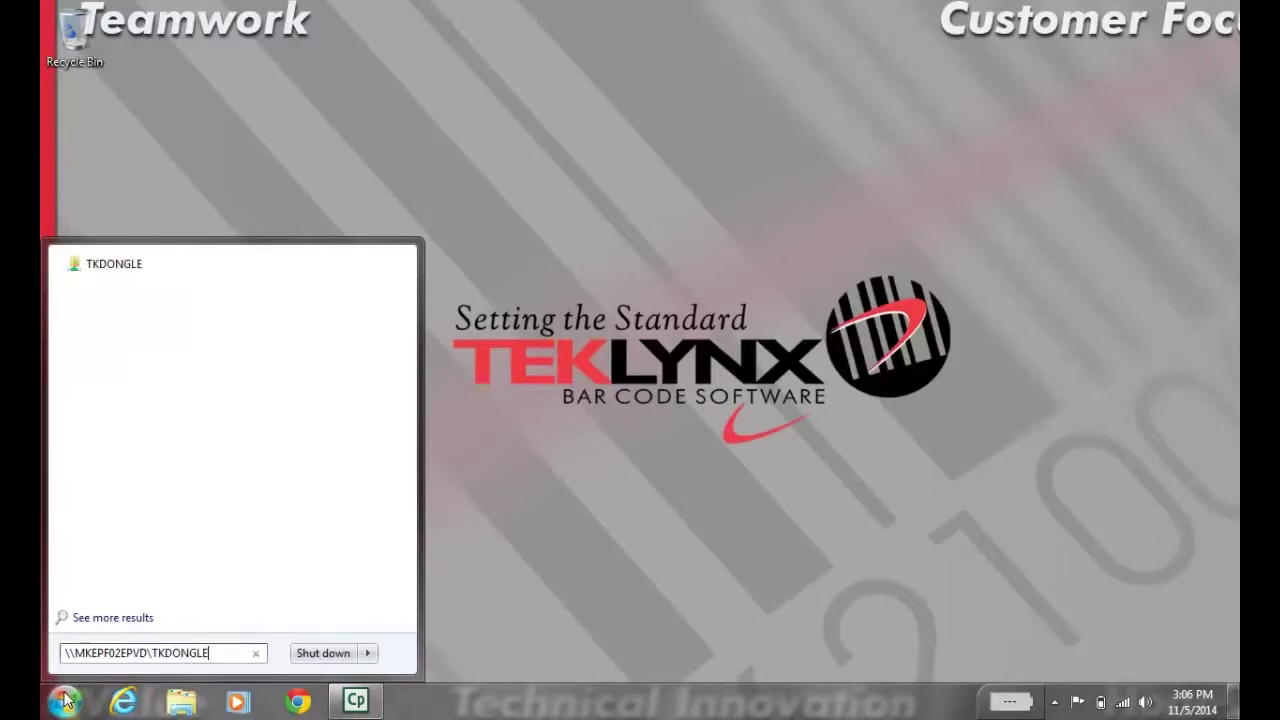
key(Return)
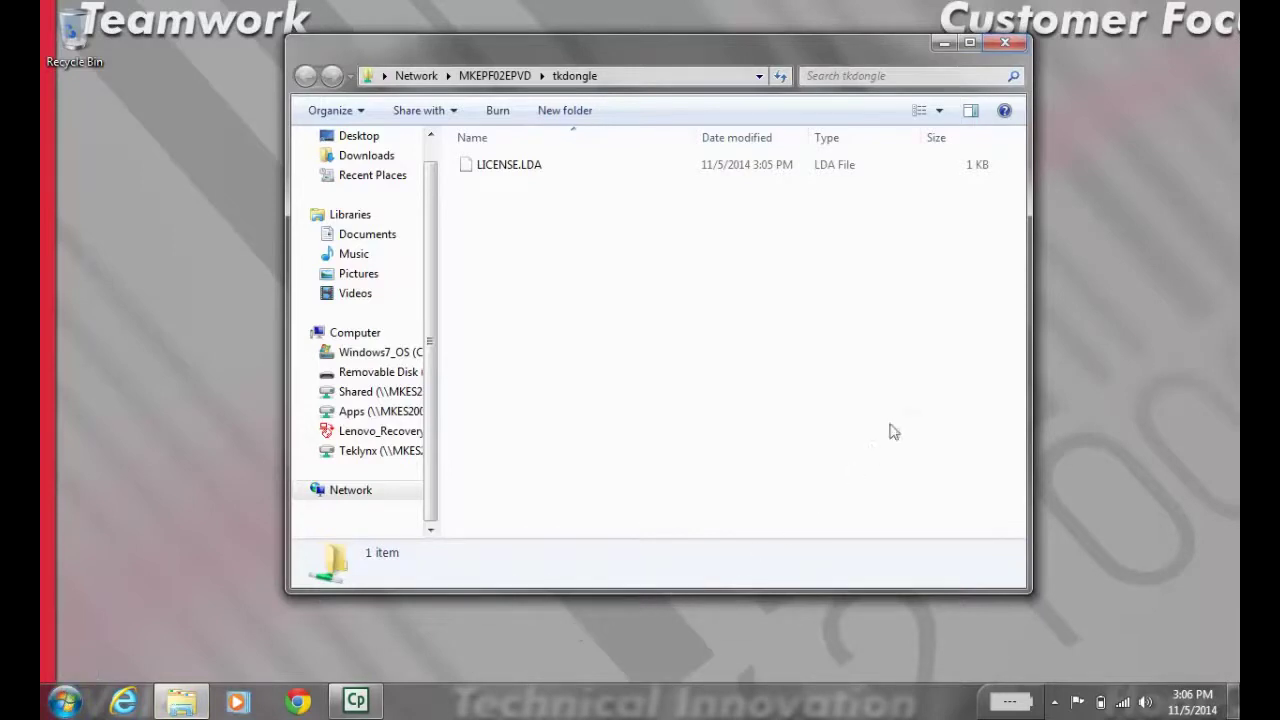
click(1005, 42)
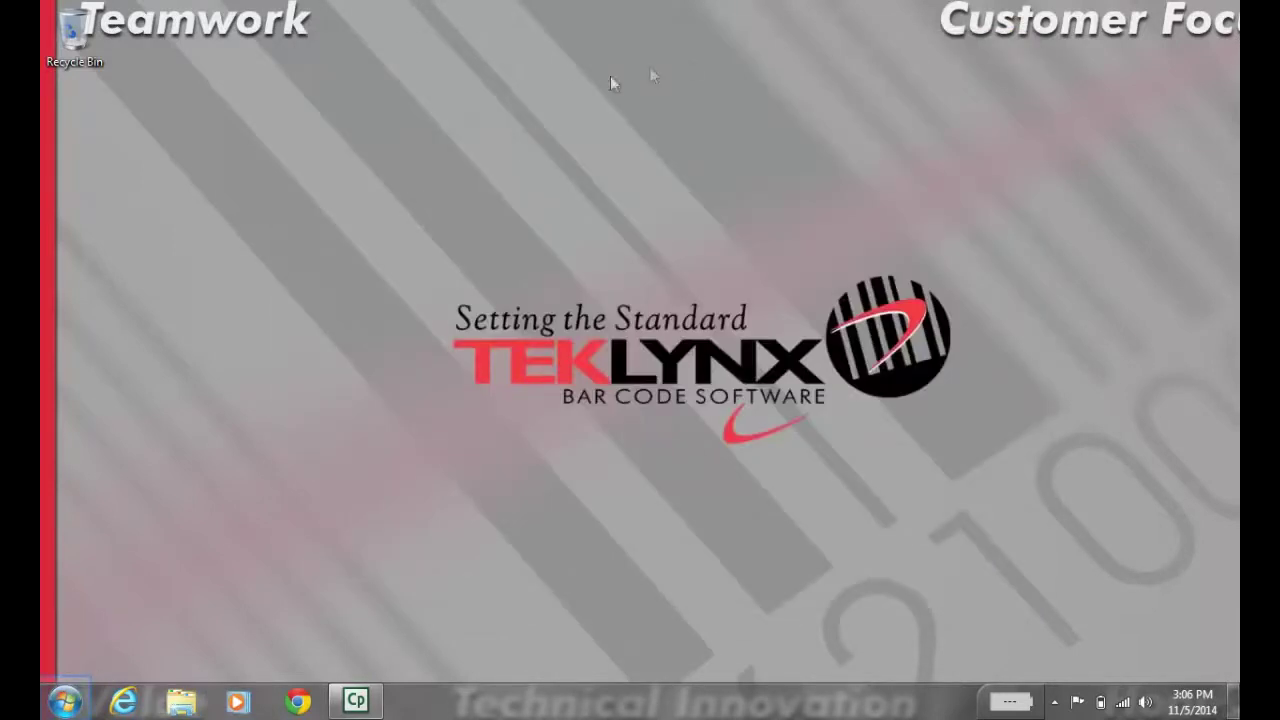
click(64, 700)
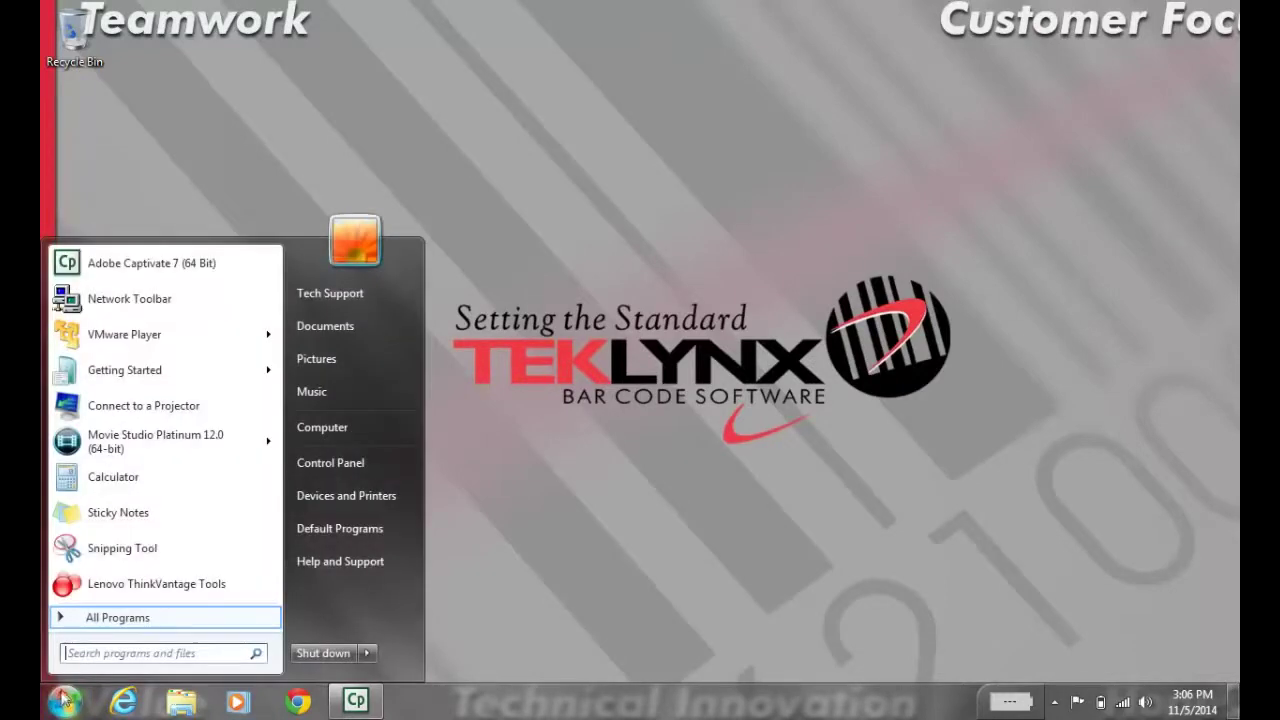
Launch LABEL MATRIX 2014 PowerPro Network and cancel the New Label Wizard, leaving an empty workspace
click(66, 618)
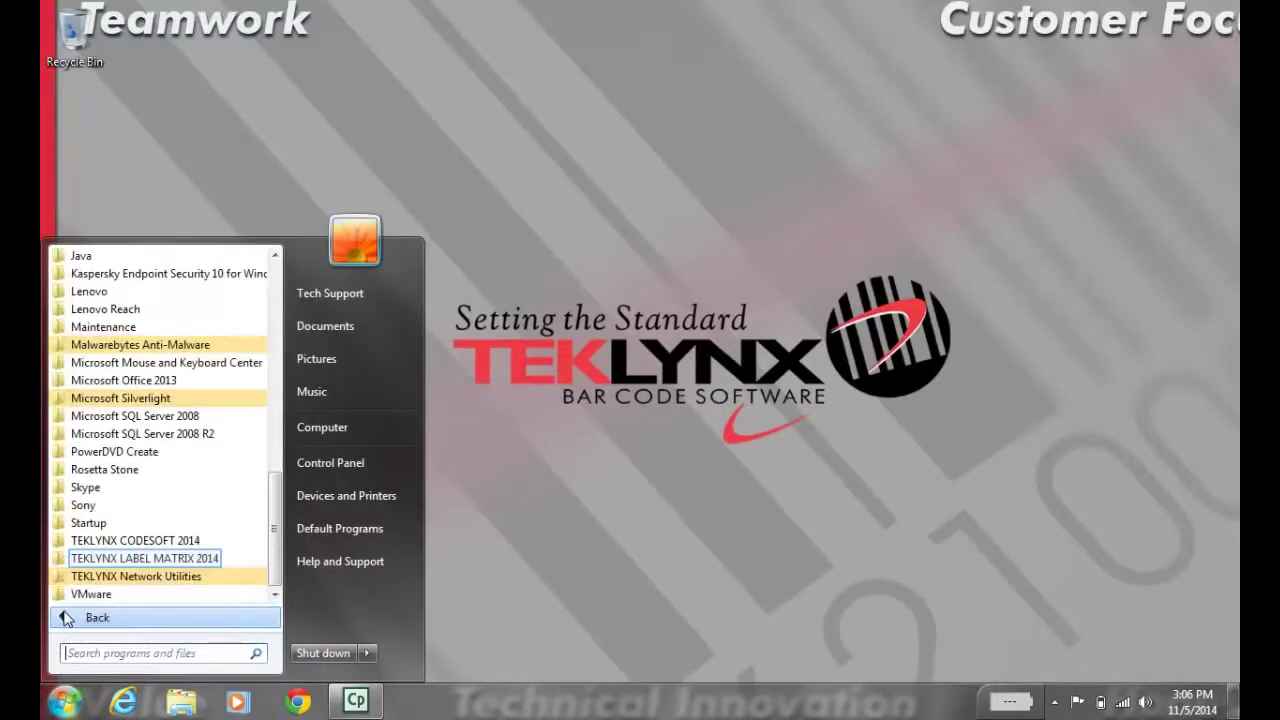
click(73, 558)
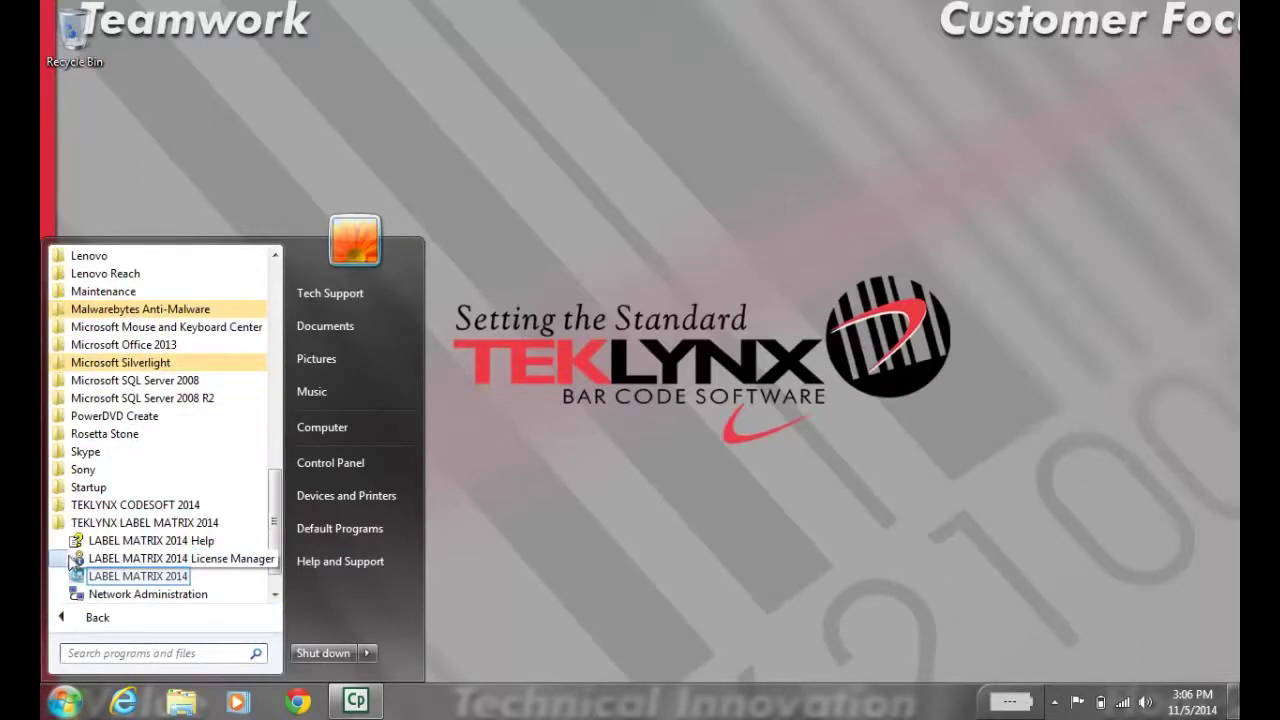
click(70, 578)
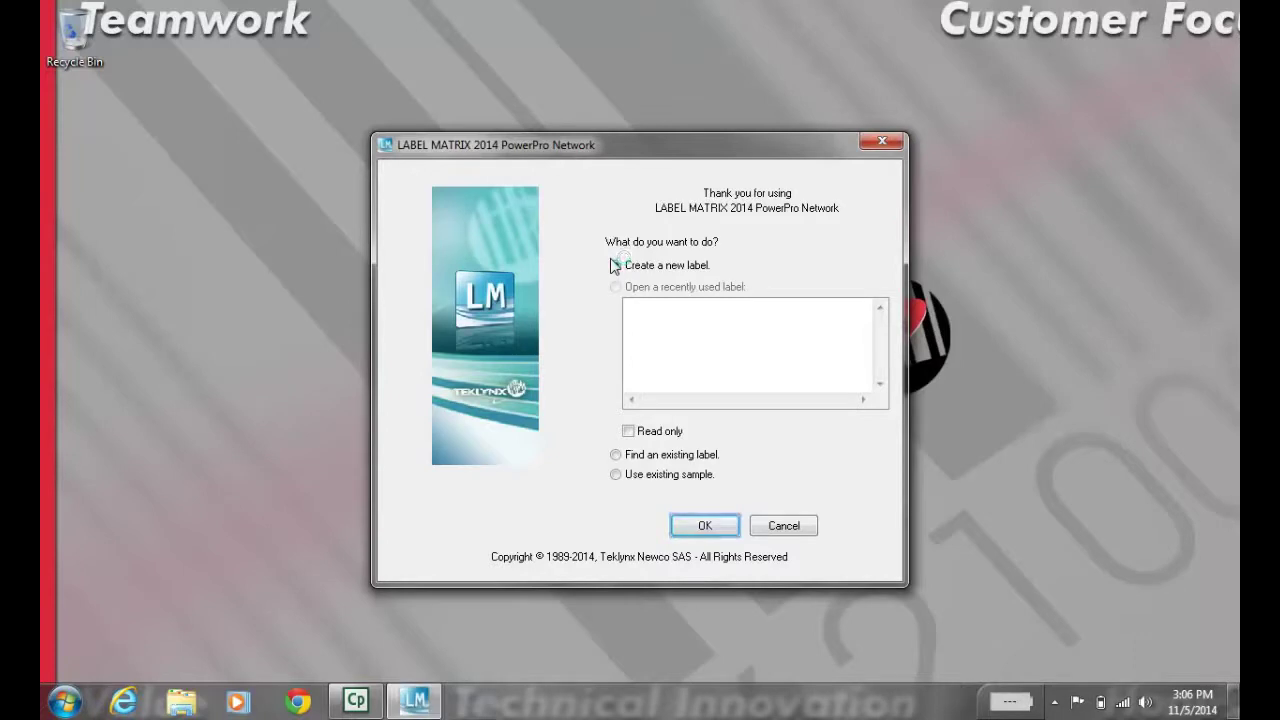
click(724, 525)
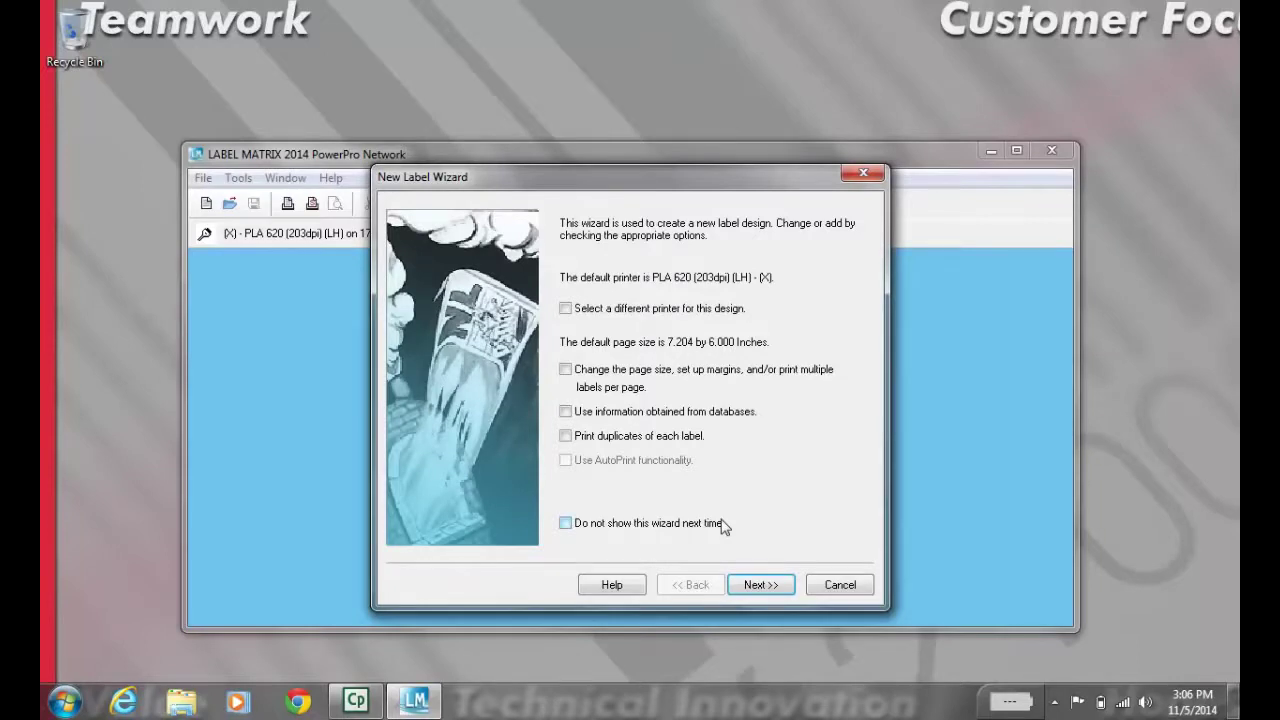
key(Tab)
click(866, 589)
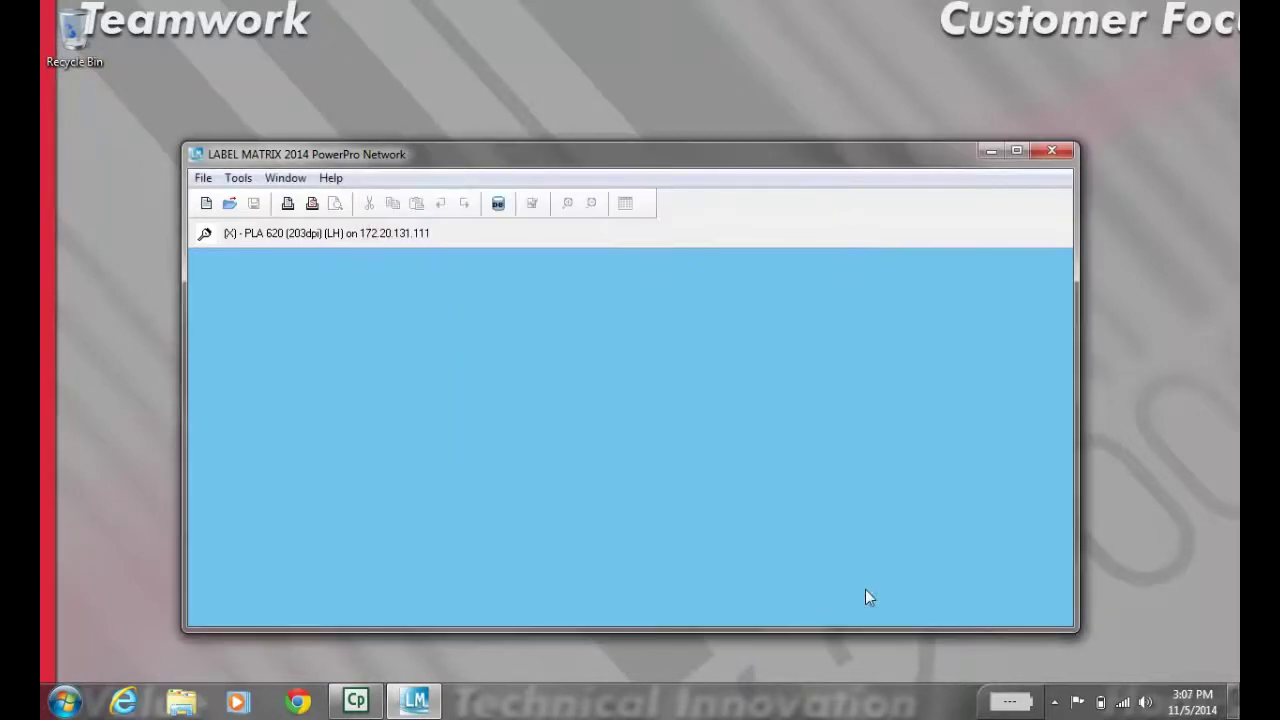